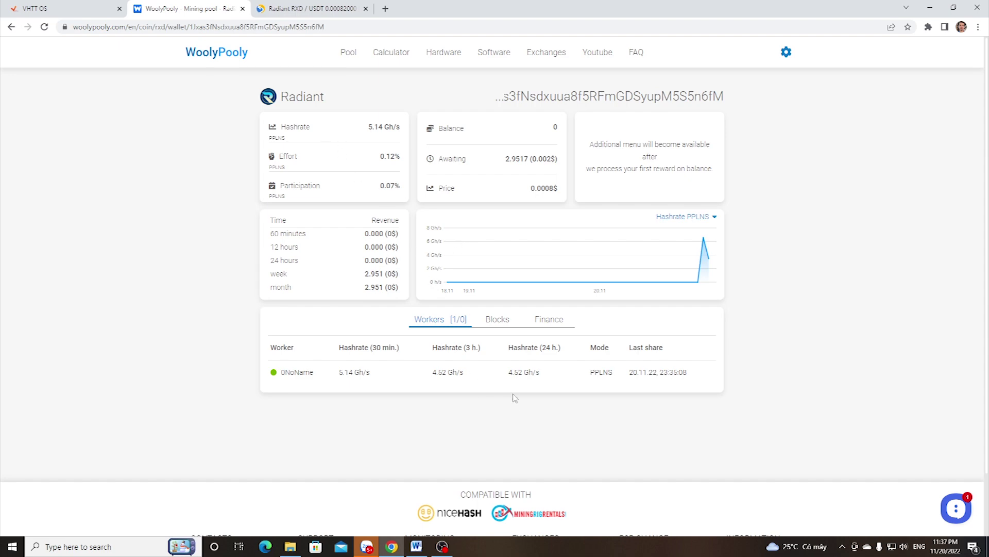
# Check the current RXD/USDT price on the txbit.io trading page
pyautogui.click(302, 11)
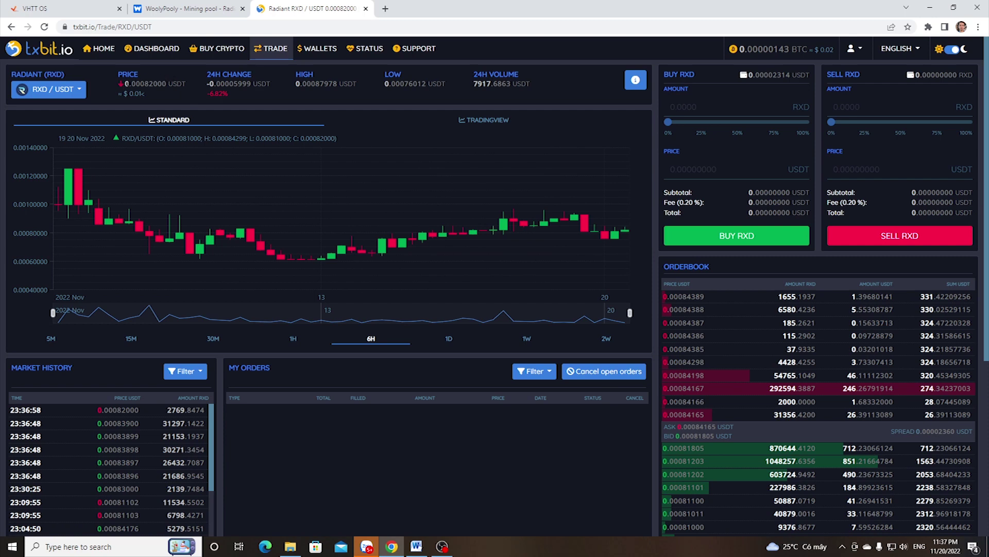
pyautogui.moveTo(124, 84); pyautogui.dragTo(182, 84)
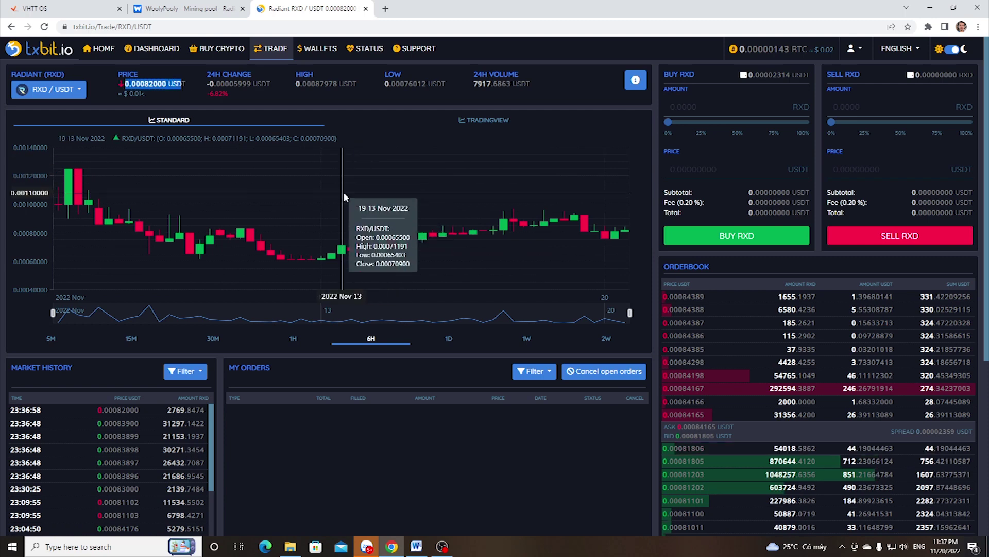
# Search Google for "radiant wallet" in a new browser tab and open the radiantblockchain.org website from the results
pyautogui.hotkey('ctrl', 't')
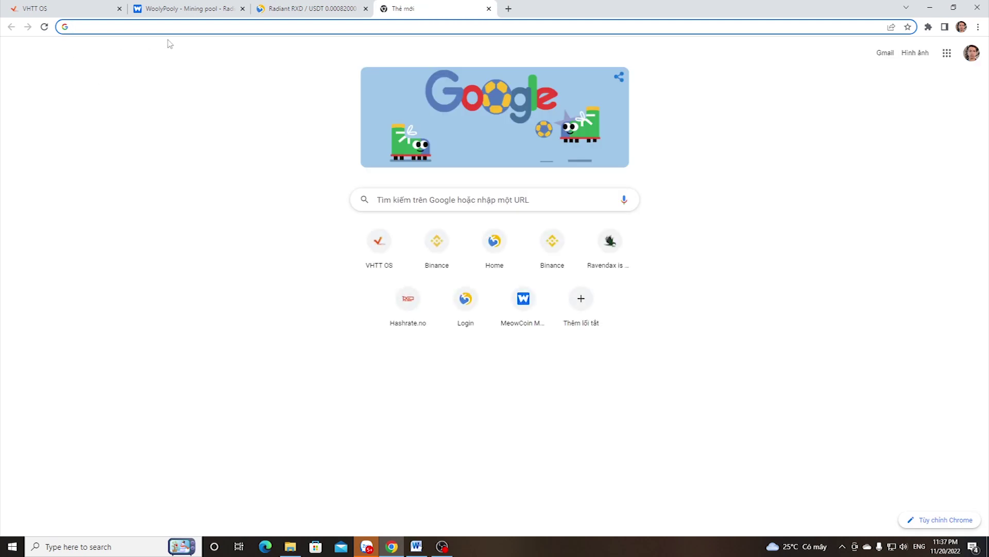
pyautogui.write('ra')
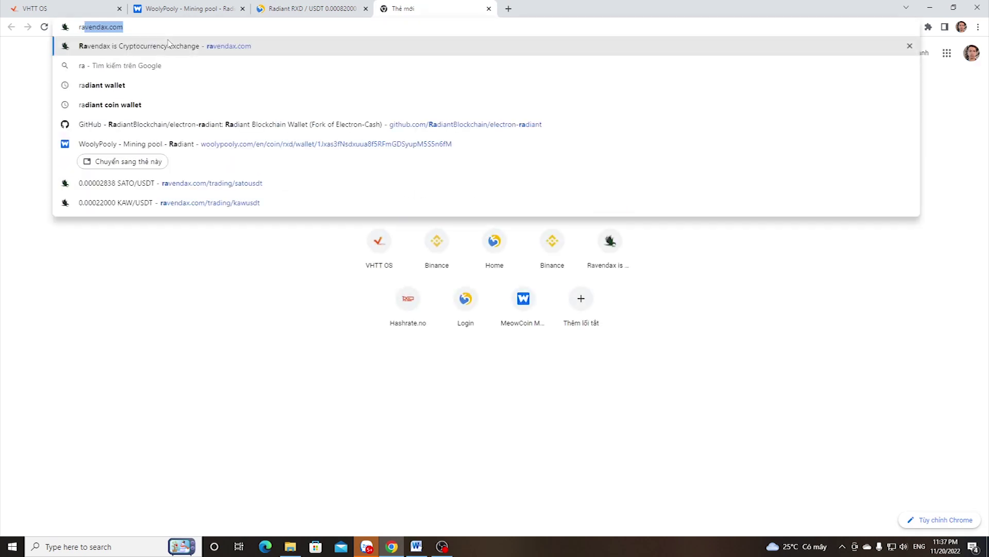
pyautogui.press('Down')
pyautogui.press('Down')
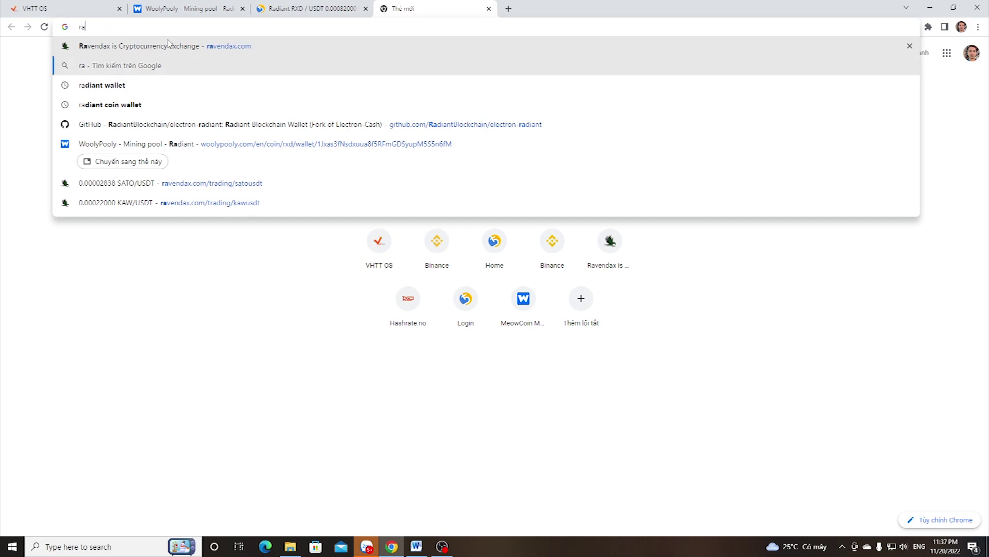
pyautogui.press('Return')
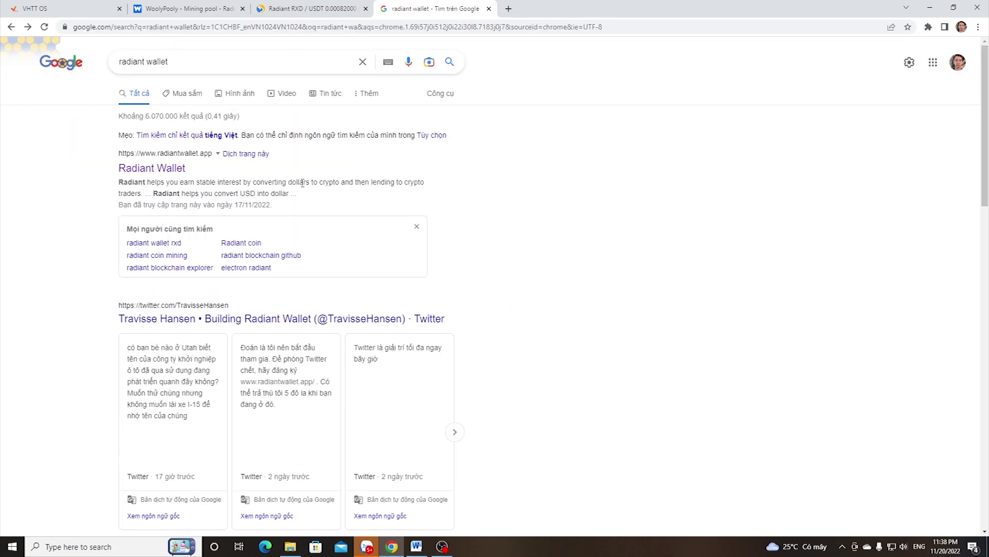
pyautogui.scroll(-6, 302, 185)
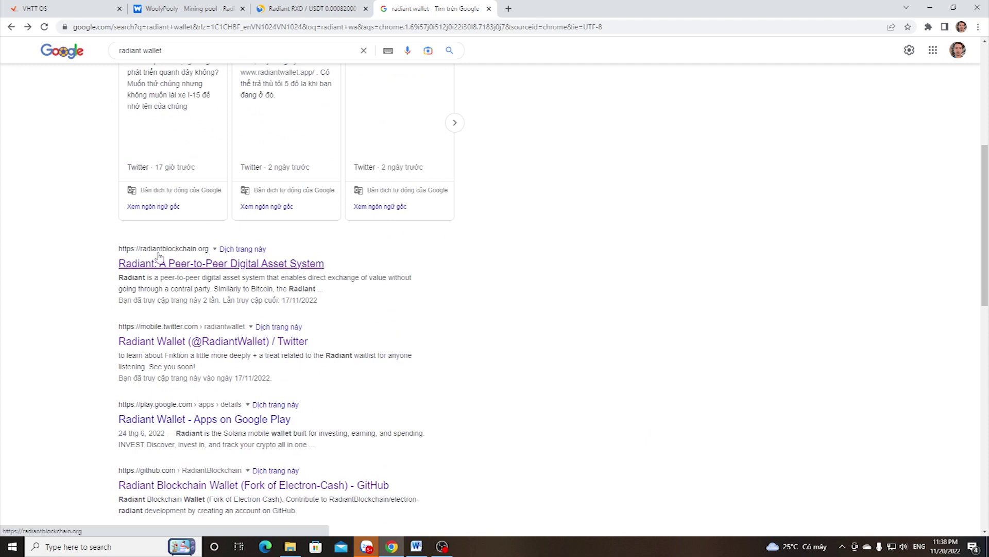
pyautogui.click(186, 265)
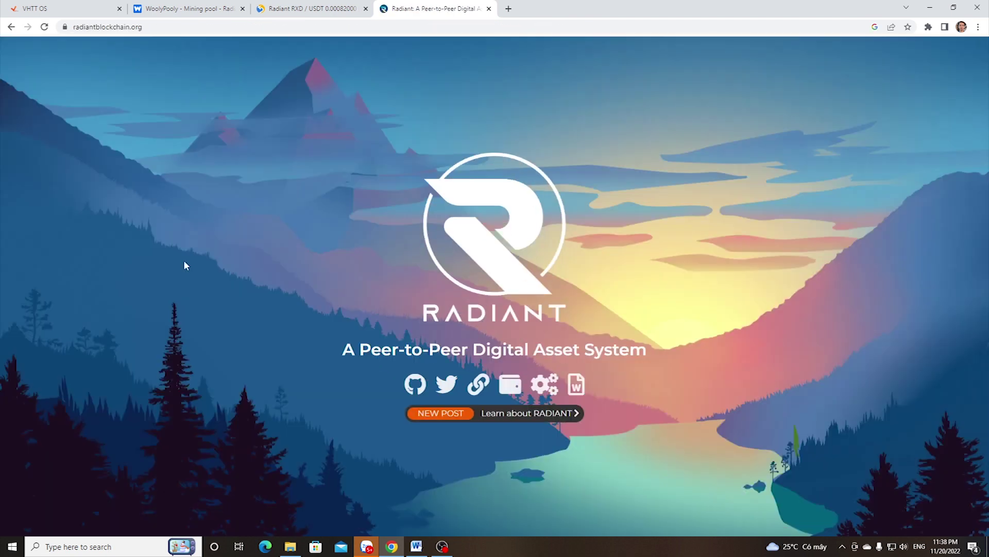
# Go to the Radiant wallet's GitHub repository and download Electron-Radiant-v0.1.2.exe from the Electron Radiant v0.1.2 release
pyautogui.click(507, 390)
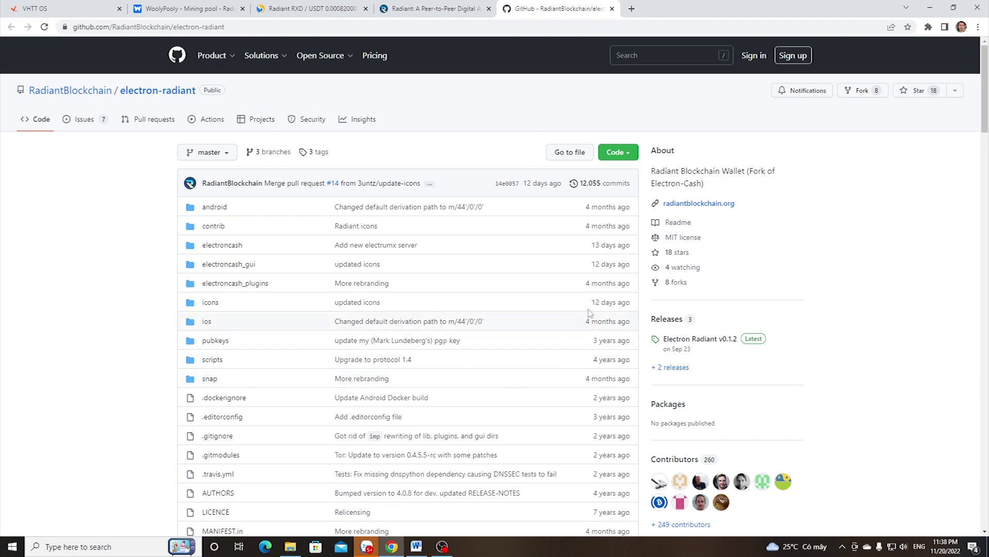
pyautogui.scroll(-4, 776, 304)
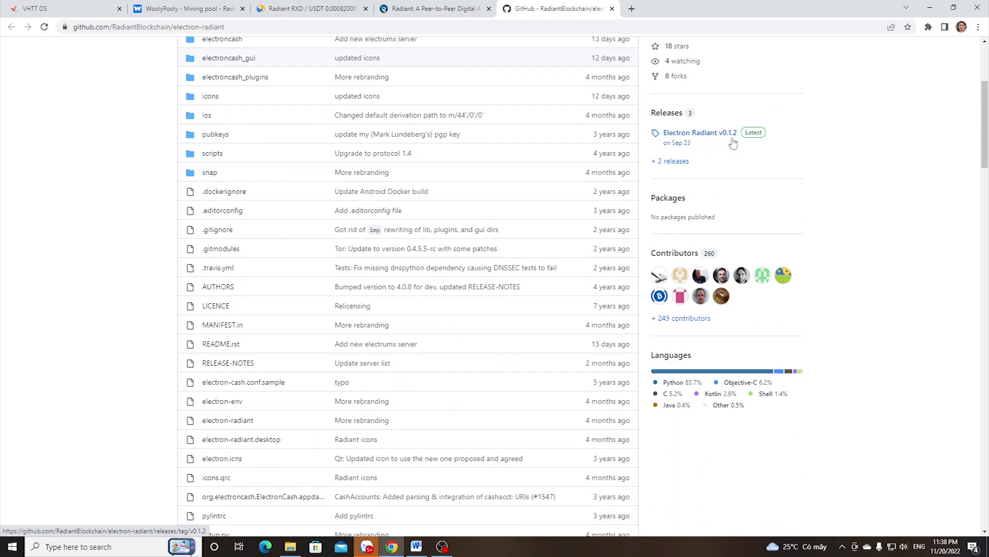
pyautogui.click(692, 133)
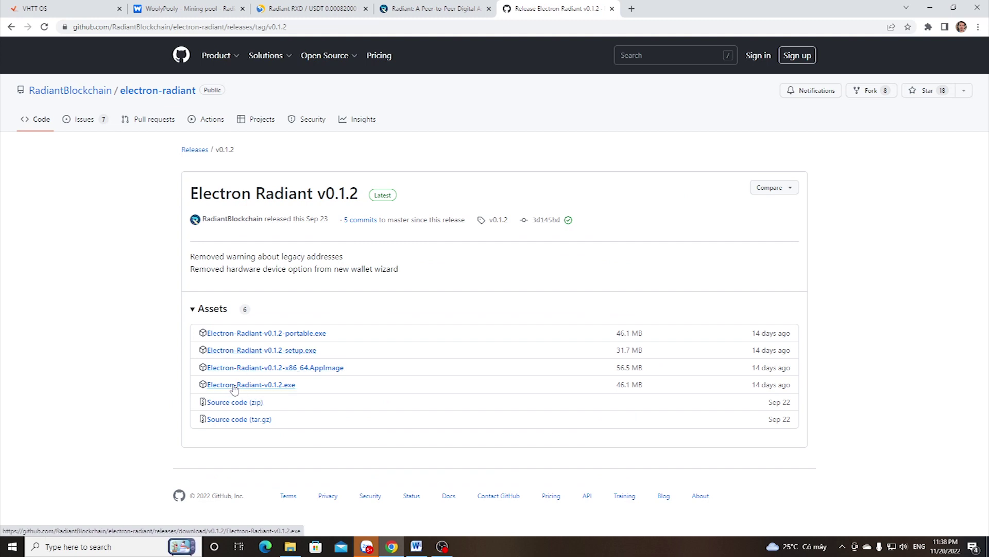
pyautogui.click(283, 391)
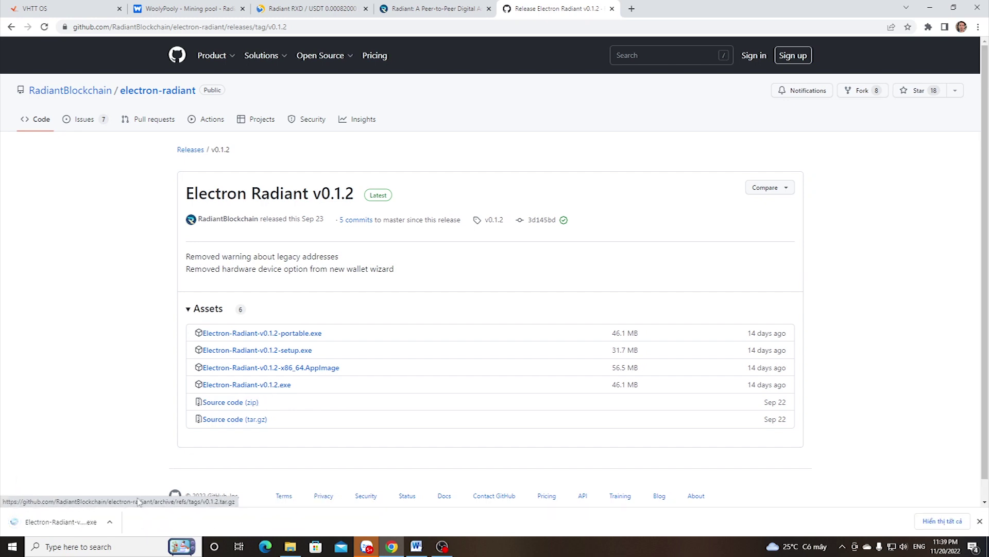
# Show the downloaded Electron-Radiant-v0.1.2 file in its folder and run it, accepting the security warning
pyautogui.click(110, 522)
pyautogui.click(144, 487)
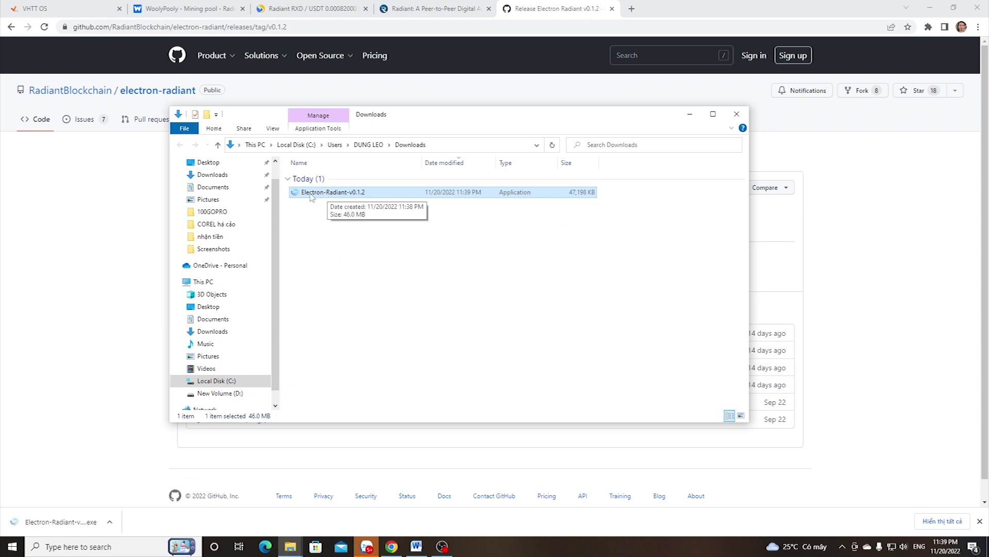
pyautogui.doubleClick(338, 193)
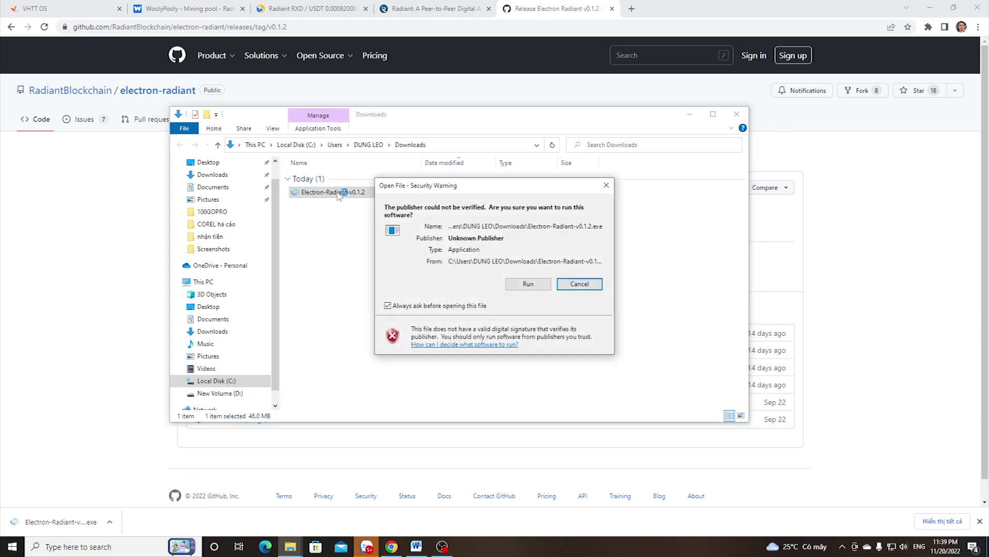
pyautogui.click(507, 288)
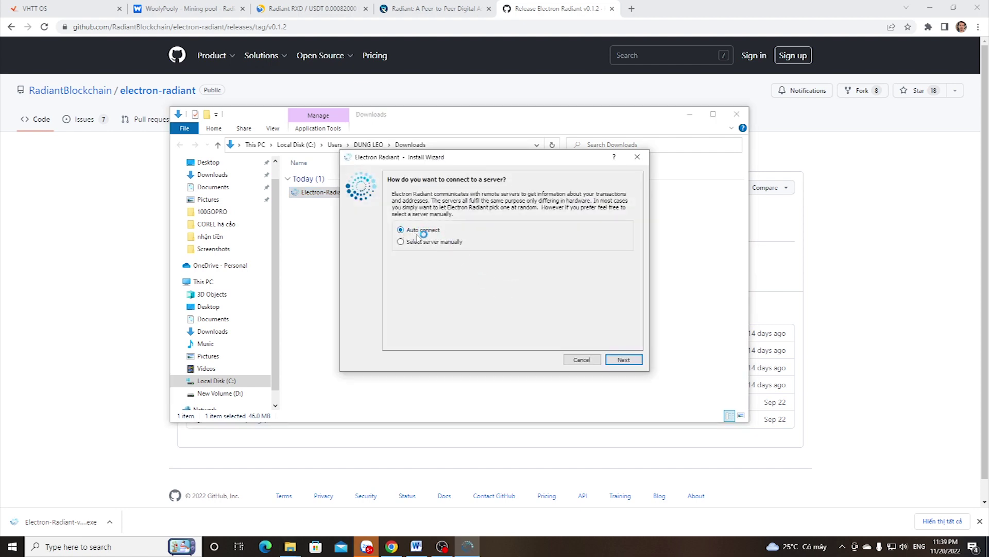
# Set up default_wallet in the install wizard with auto connect, the standard wallet type and a newly created seed
pyautogui.click(624, 360)
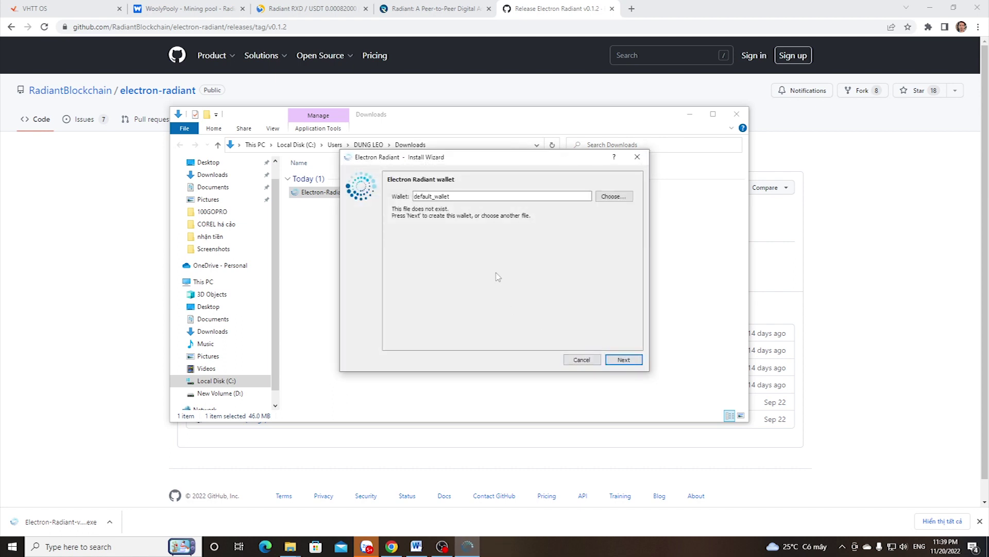
pyautogui.click(634, 360)
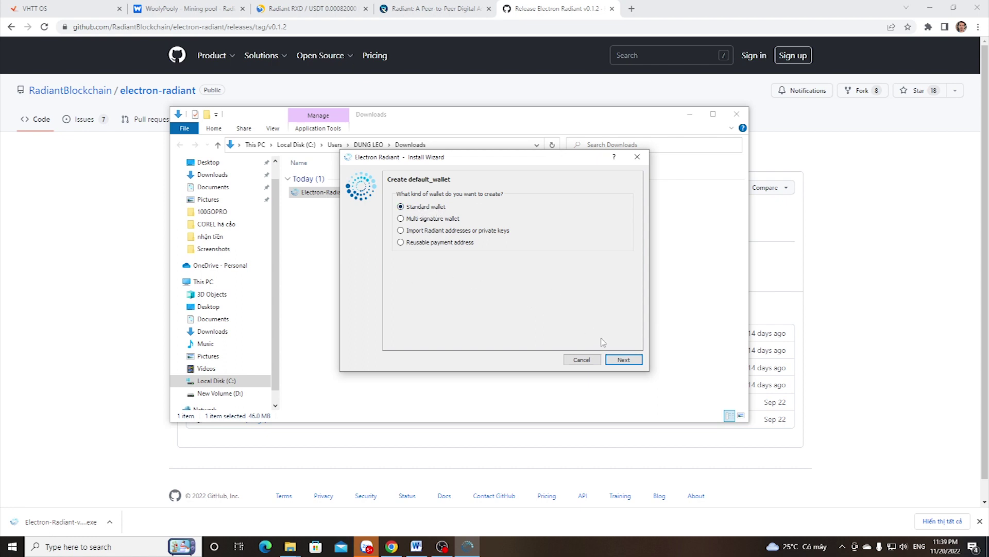
pyautogui.click(617, 360)
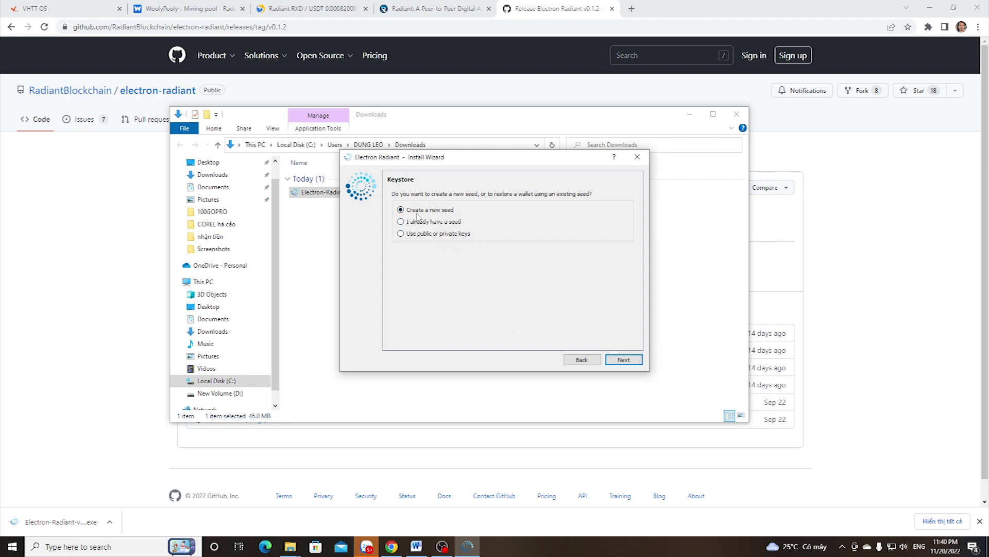
pyautogui.click(625, 361)
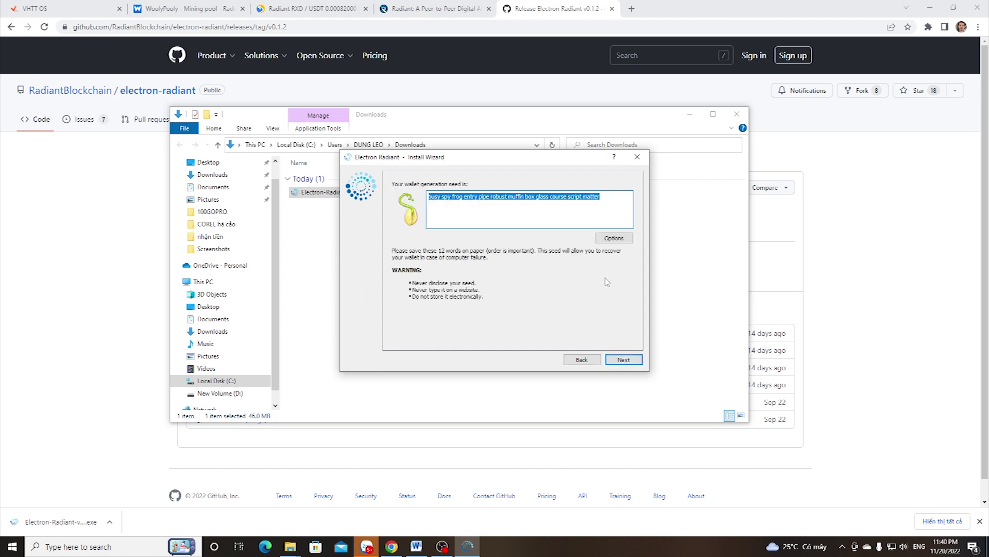
# Copy the generated wallet seed phrase and paste it into the seed confirmation field to continue the wizard
pyautogui.tripleClick(609, 199)
pyautogui.click(478, 214)
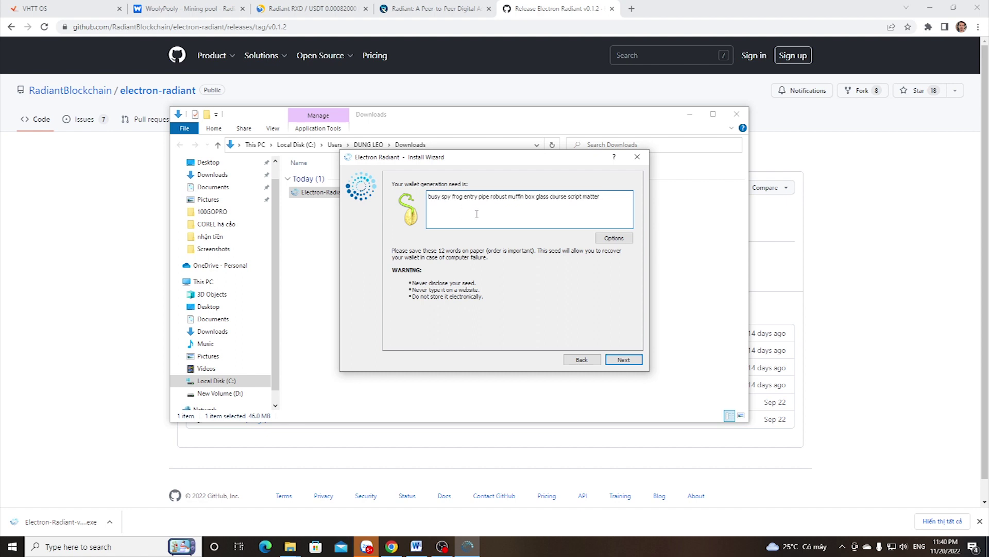
pyautogui.moveTo(430, 195); pyautogui.dragTo(595, 201)
pyautogui.hotkey('ctrl', 'c')
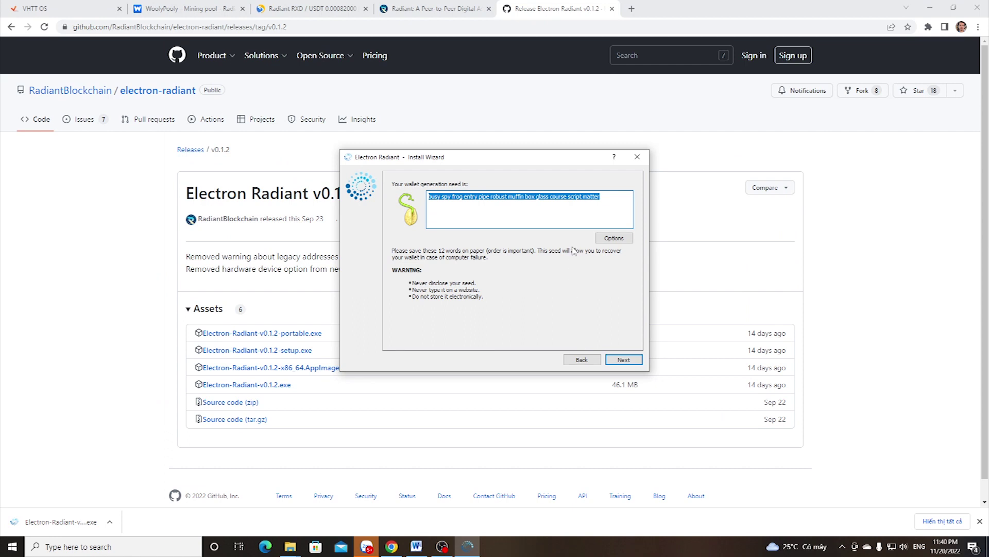
pyautogui.click(624, 359)
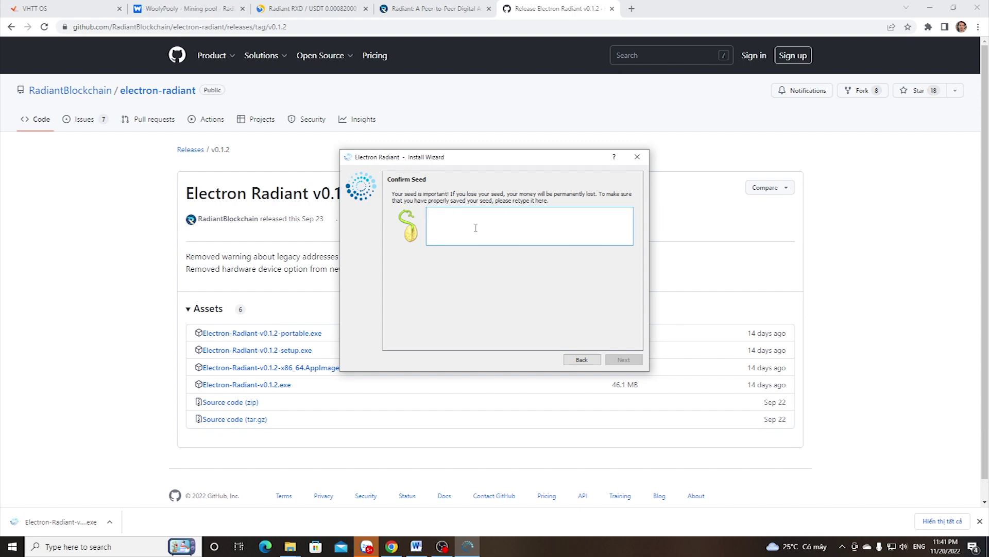
pyautogui.hotkey('ctrl', 'v')
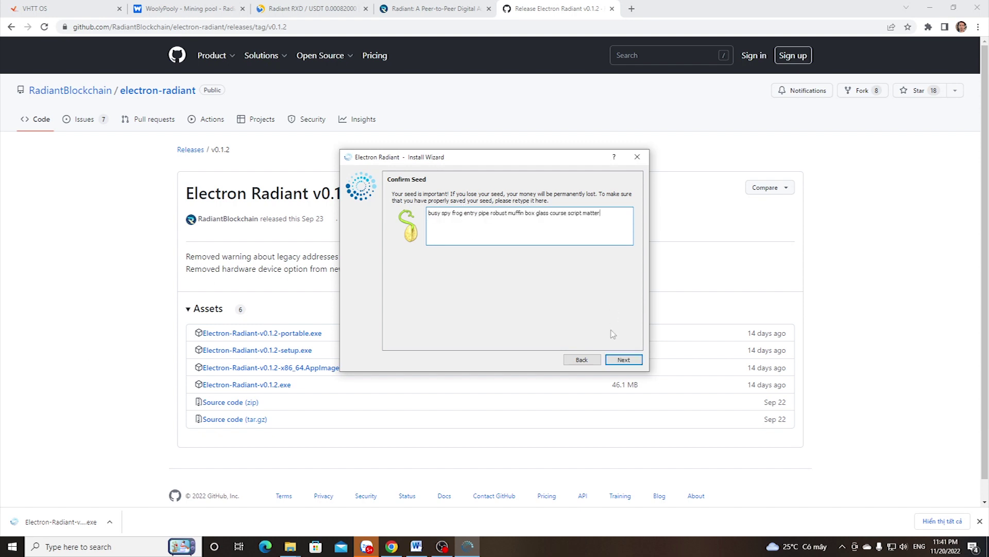
pyautogui.click(620, 359)
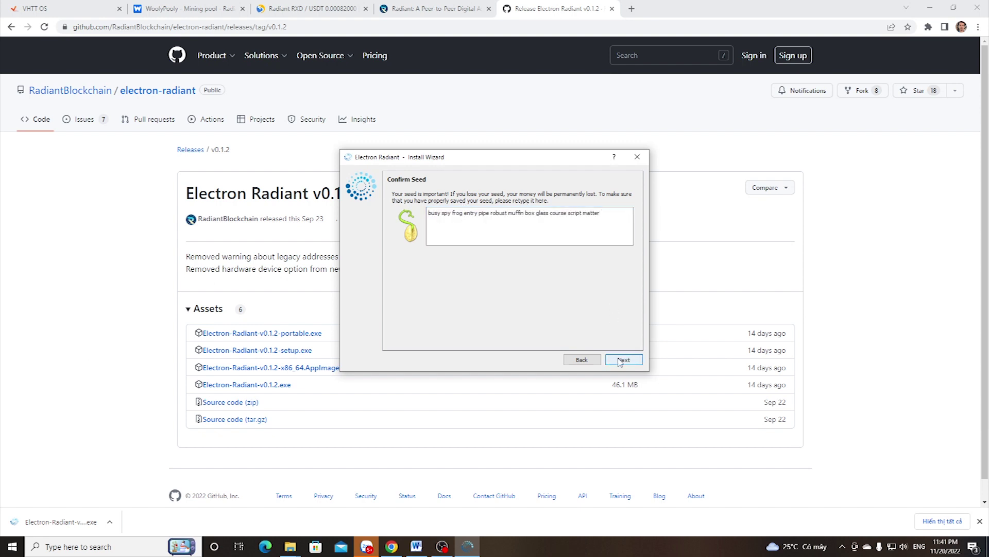
# Enter and confirm a wallet encryption password with wallet file encryption enabled, and finish creating the wallet
pyautogui.click(476, 211)
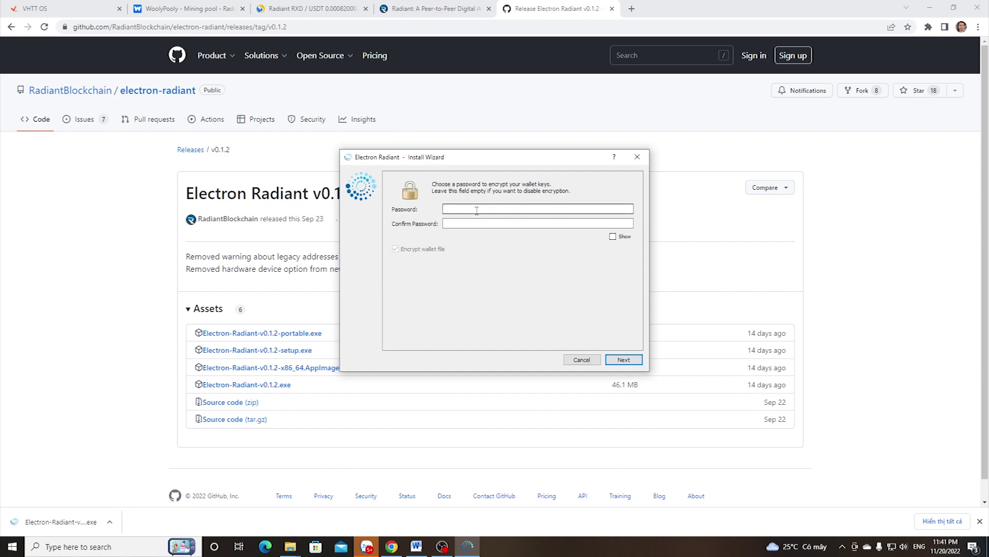
pyautogui.write('1')
pyautogui.hotkey('ctrl', 'v')
pyautogui.press('Tab')
pyautogui.hotkey('ctrl', 'v')
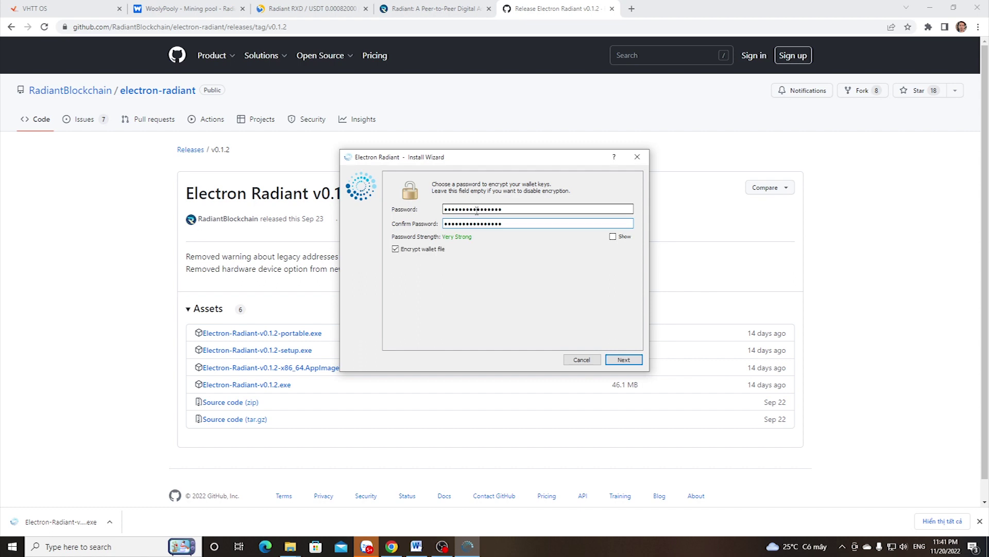
pyautogui.click(624, 359)
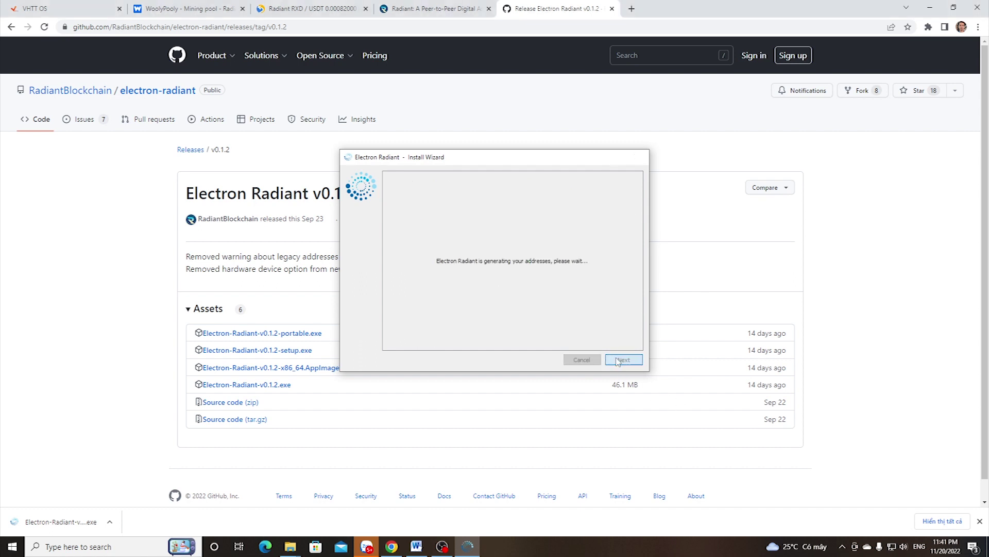
# Reposition the Electron Radiant window over the browser and select the wallet's receiving address
pyautogui.moveTo(165, 44); pyautogui.dragTo(458, 144)
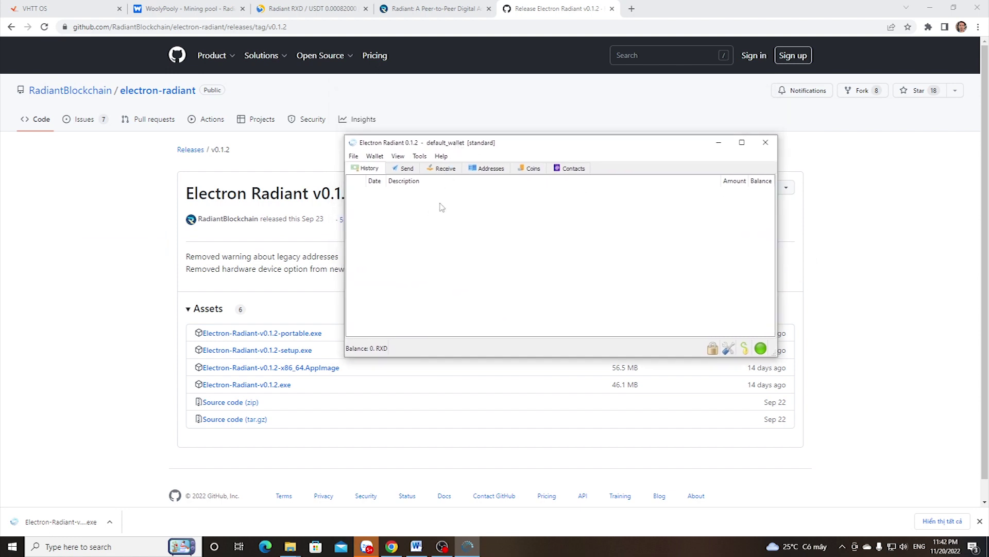
pyautogui.click(445, 168)
pyautogui.moveTo(525, 186); pyautogui.dragTo(403, 187)
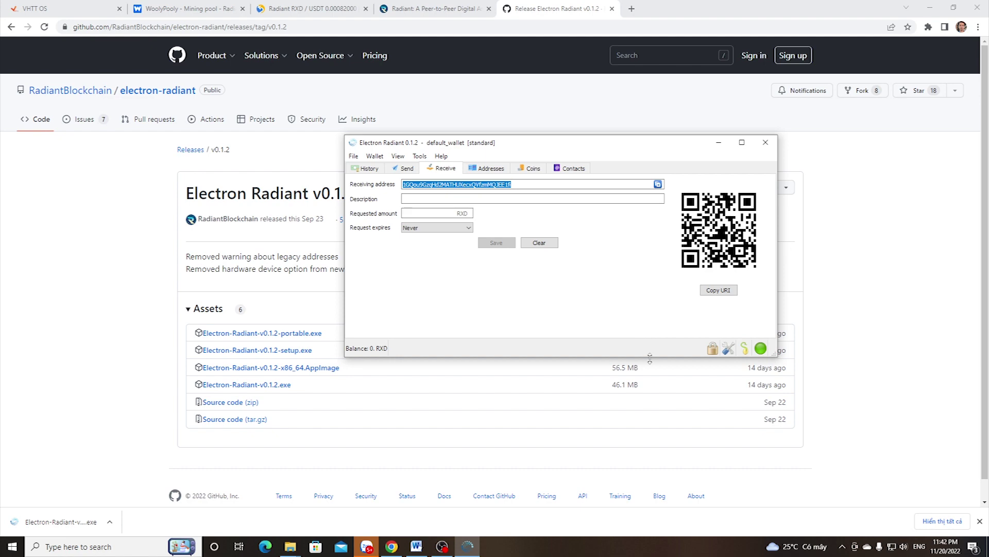
# Review the VHTT OS rig status, the wallet's receiving address and the txbit.io RXD/USDT trading page
pyautogui.click(82, 9)
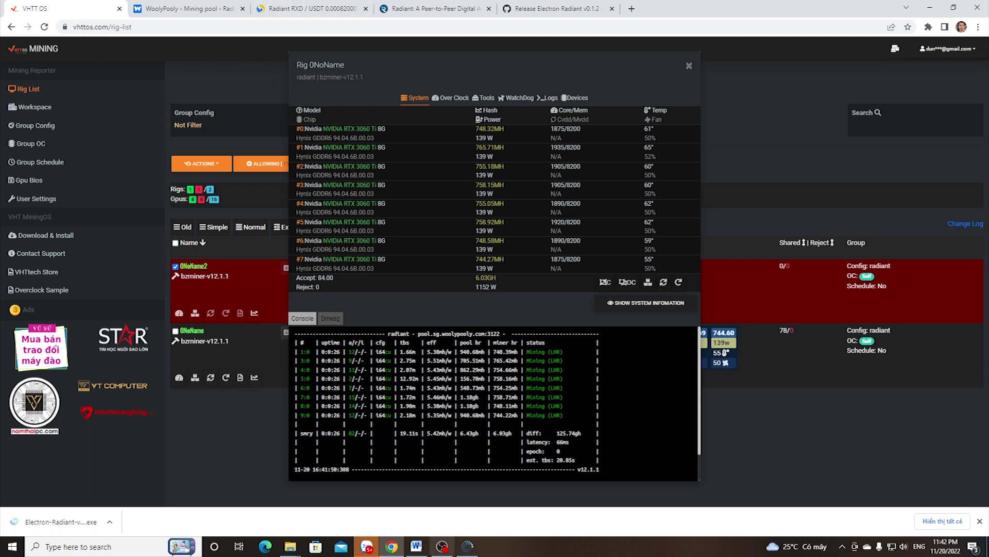
pyautogui.click(461, 550)
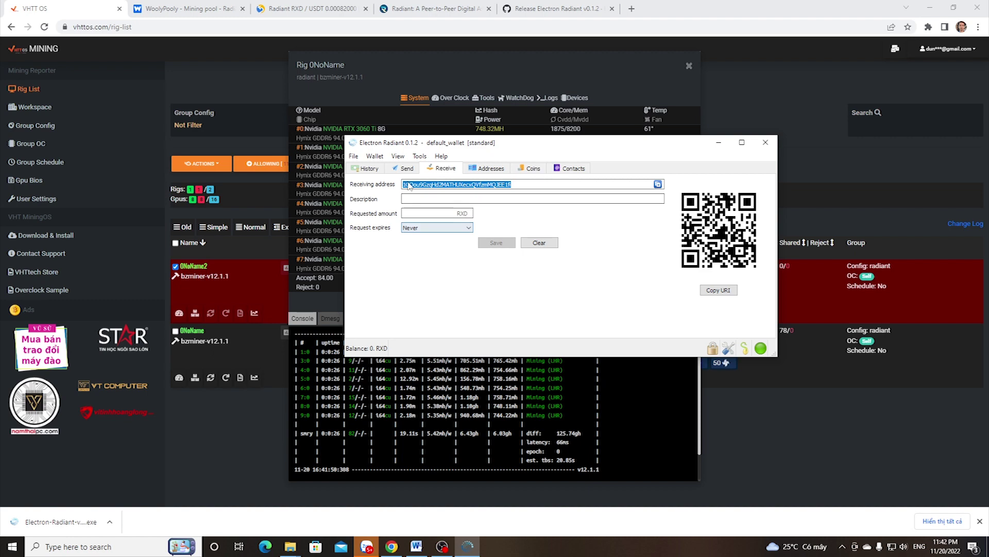
pyautogui.click(308, 8)
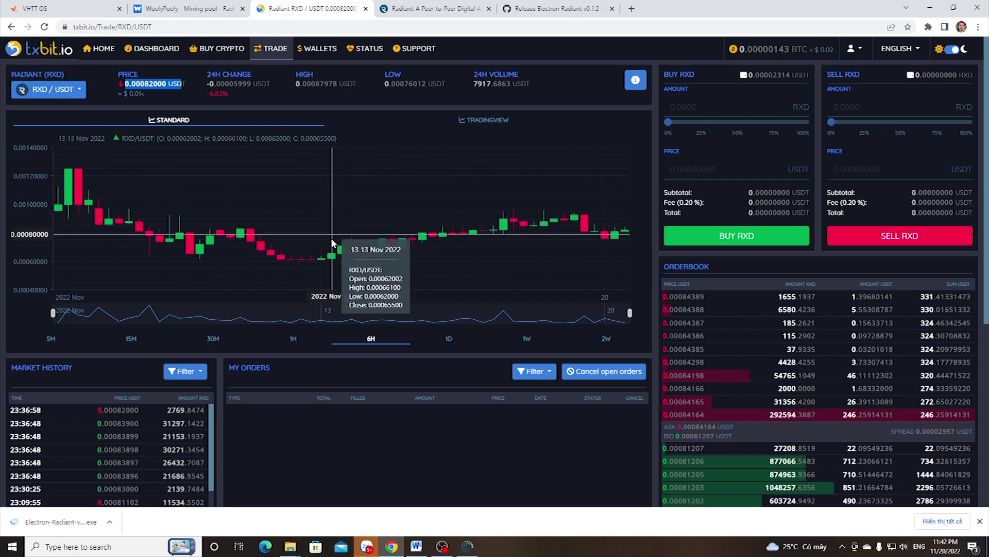
pyautogui.click(467, 545)
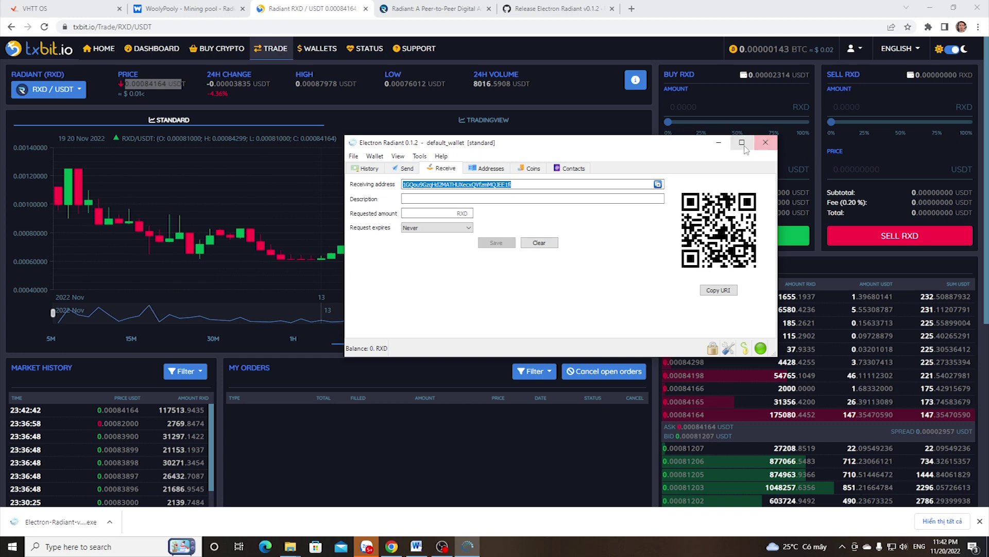
pyautogui.click(276, 147)
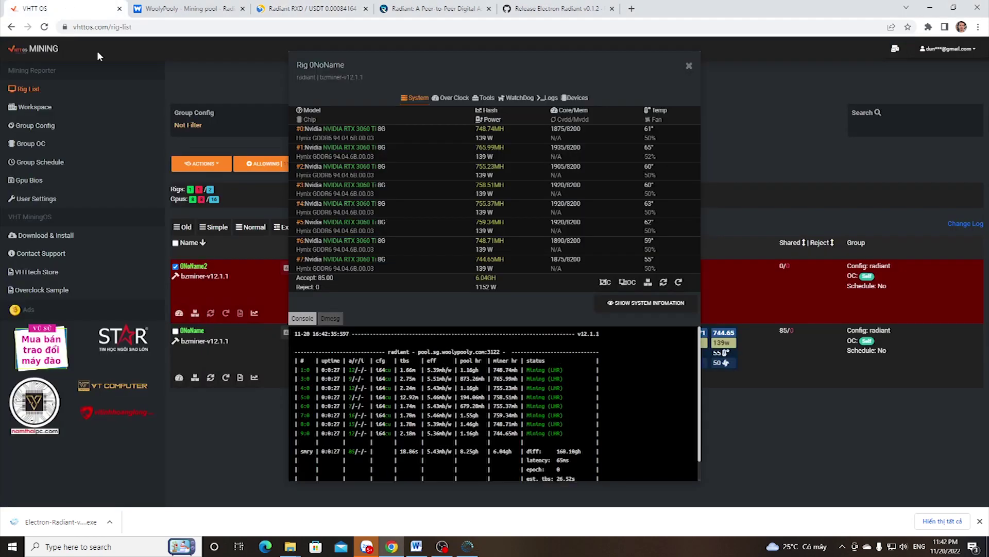
# Start a new group config in VHTT OS named Radiant and set its coin to CUSTOM
pyautogui.click(72, 8)
pyautogui.click(57, 132)
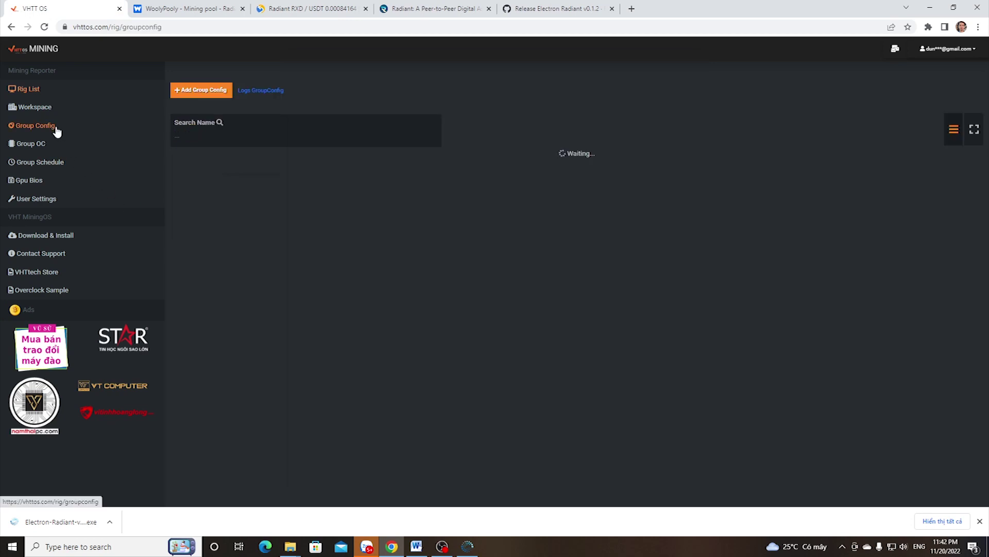
pyautogui.click(202, 91)
pyautogui.click(203, 115)
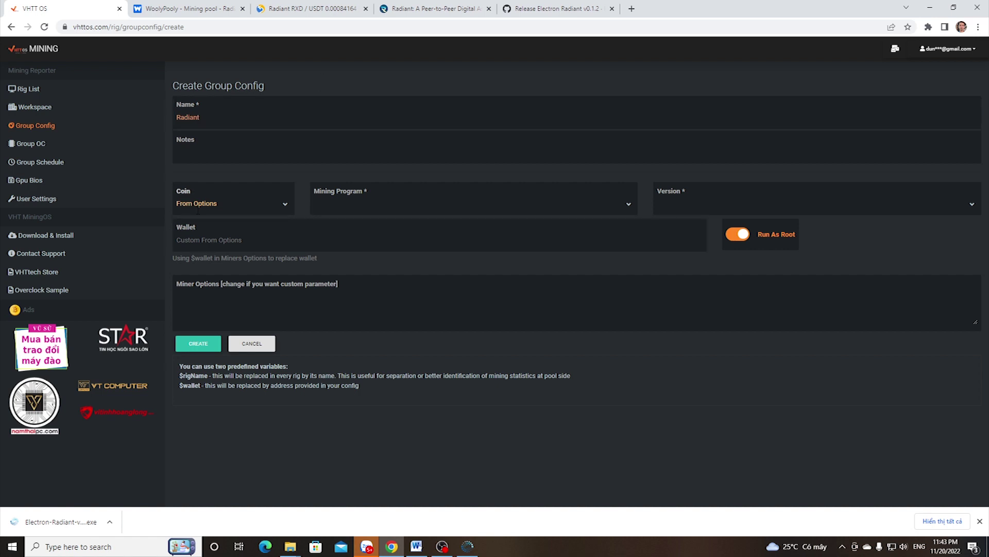
pyautogui.click(227, 200)
pyautogui.scroll(-1, 215, 390)
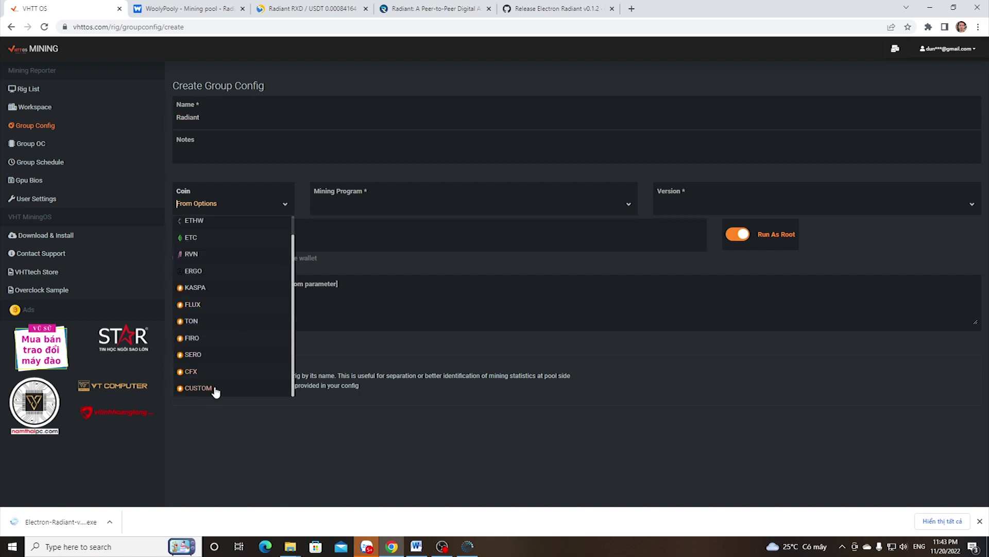
pyautogui.click(214, 389)
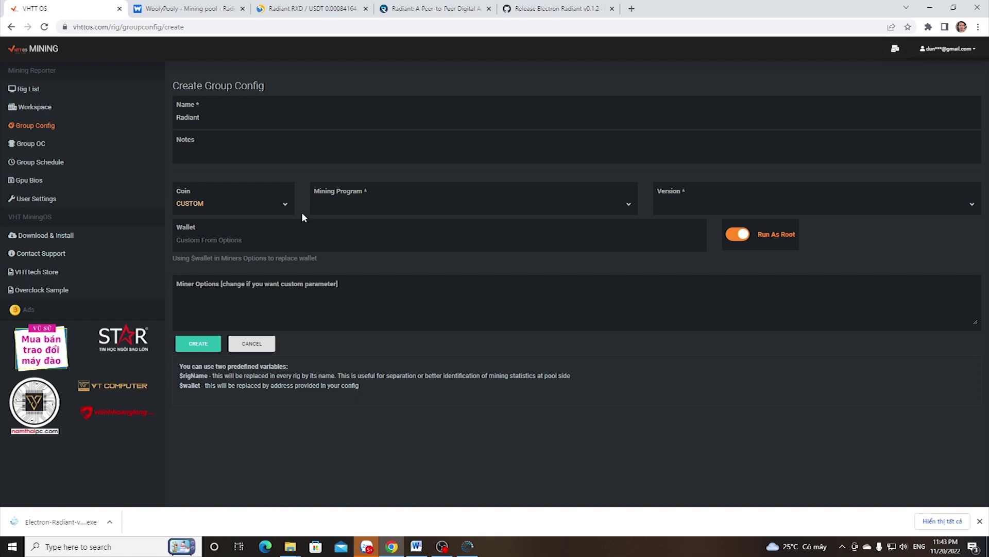
# Set the group config's mining program to bzminer, default version bzminer-v12.1.1
pyautogui.click(382, 201)
pyautogui.scroll(-2, 404, 323)
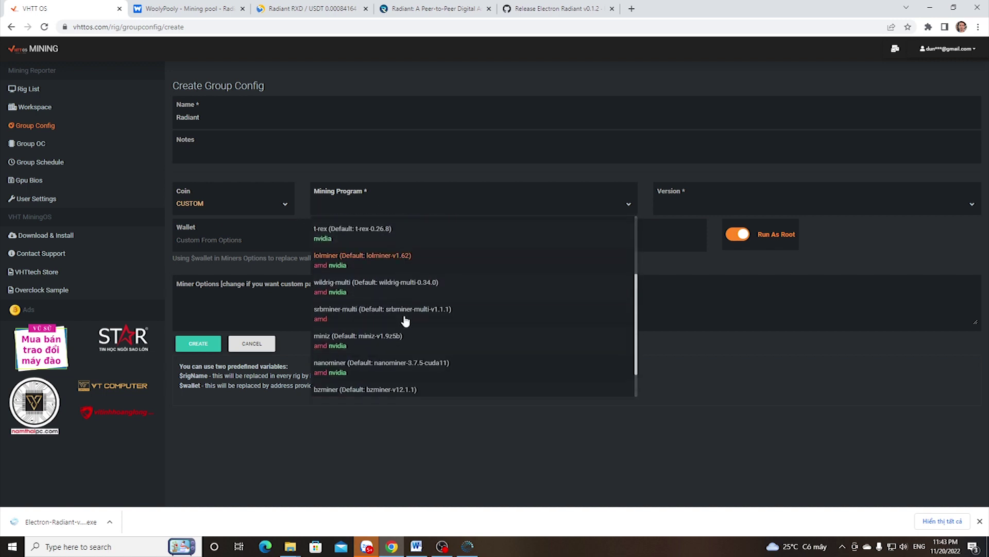
pyautogui.scroll(-1, 372, 370)
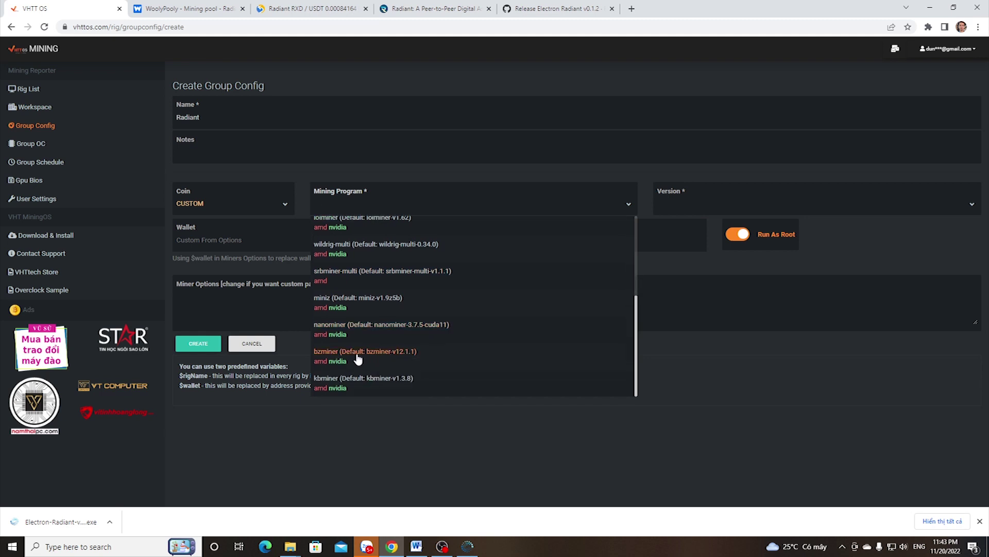
pyautogui.click(368, 361)
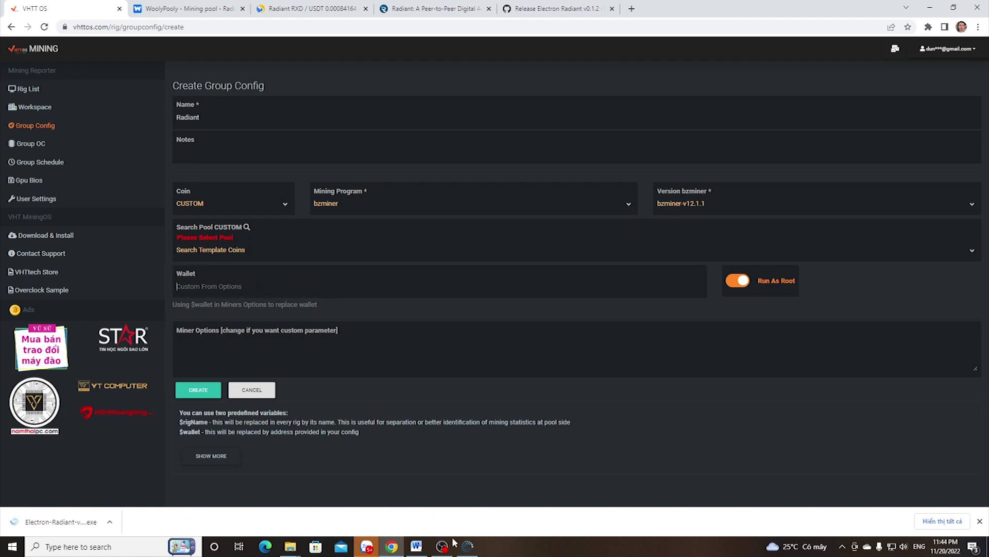
# Copy the receiving address from Electron Radiant and paste it as the wallet of the group config
pyautogui.click(468, 546)
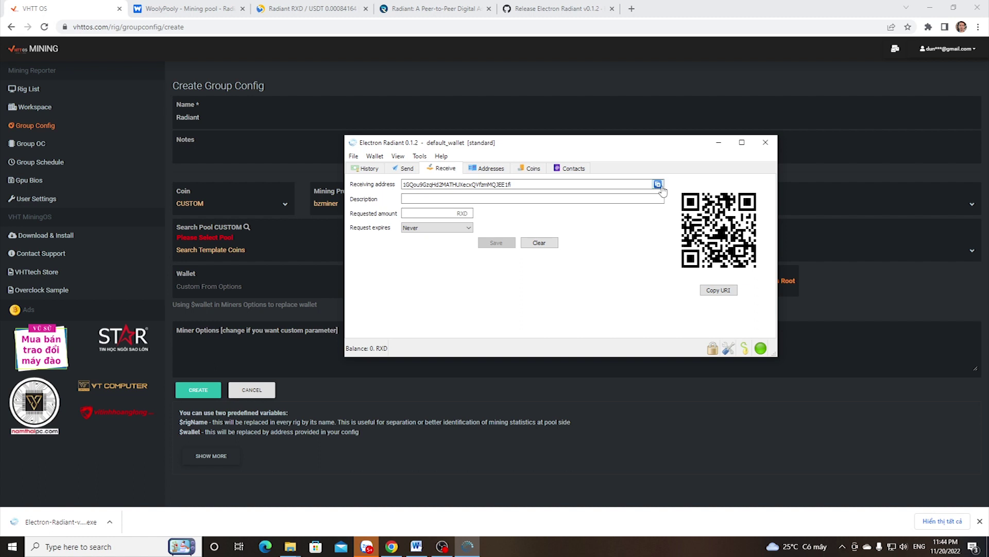
pyautogui.click(658, 184)
pyautogui.click(208, 287)
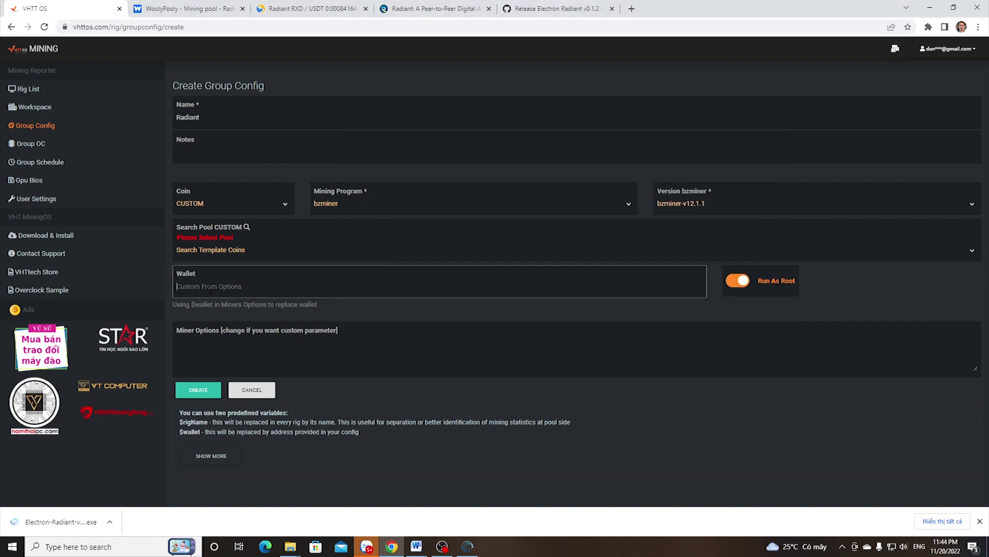
pyautogui.rightClick(208, 287)
pyautogui.click(247, 371)
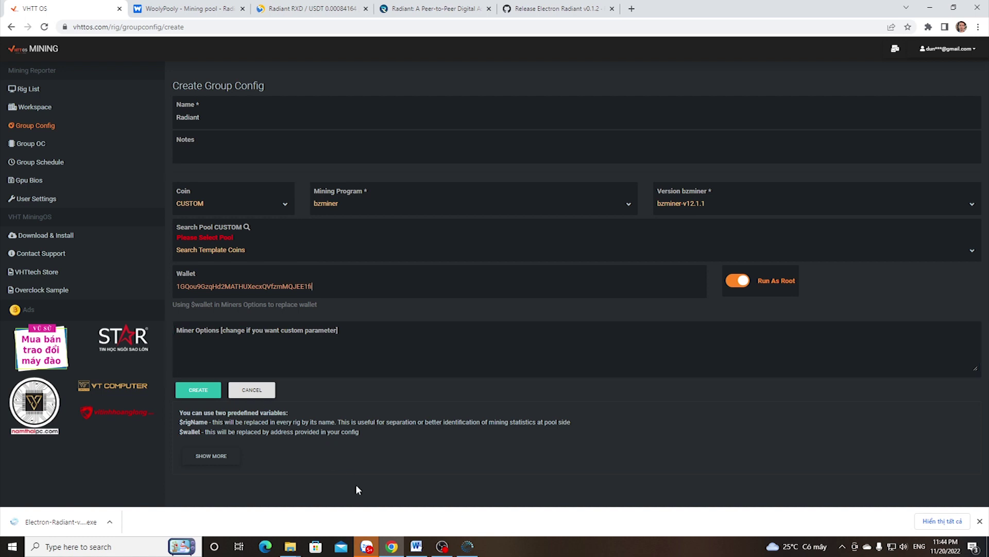
# Switch to the Bzminer document in Word and copy the Share pool command line with port 3122
pyautogui.click(416, 545)
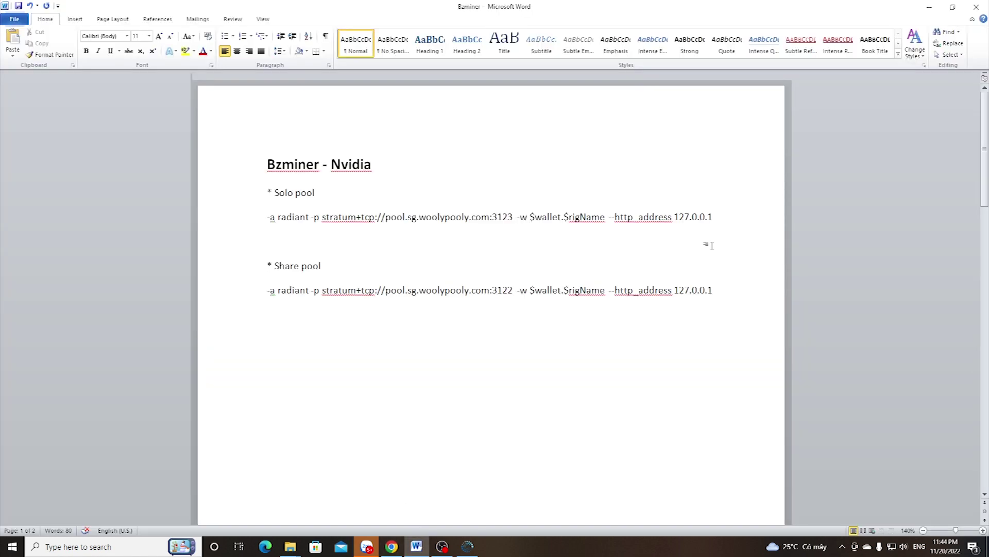
pyautogui.moveTo(732, 223); pyautogui.dragTo(265, 221)
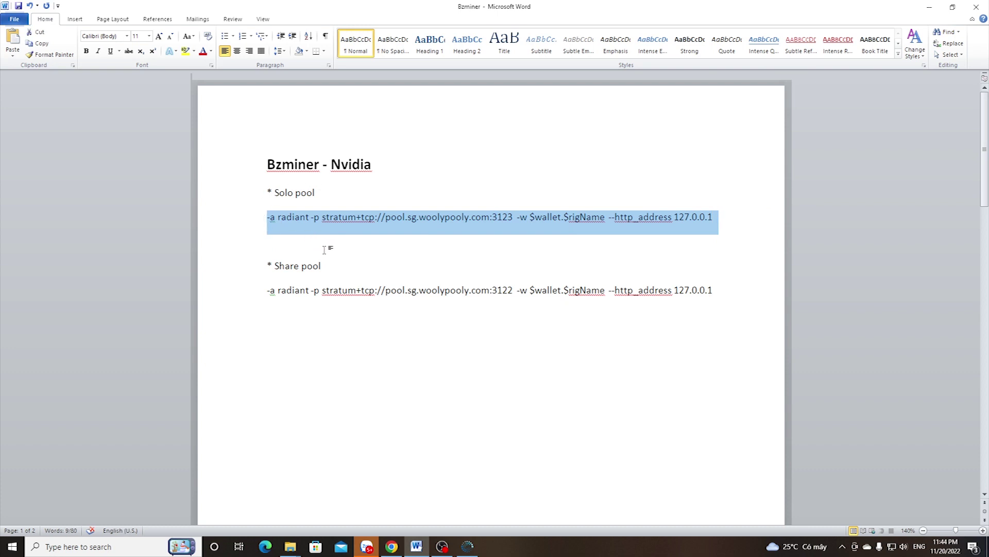
pyautogui.click(529, 339)
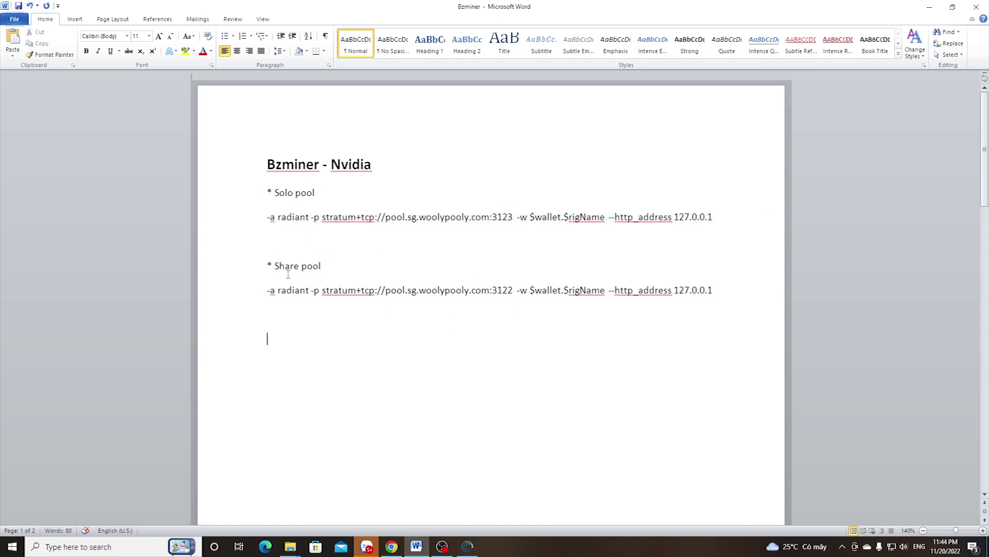
pyautogui.click(265, 289)
pyautogui.keyDown('shift'); pyautogui.click(721, 291); pyautogui.keyUp('shift')
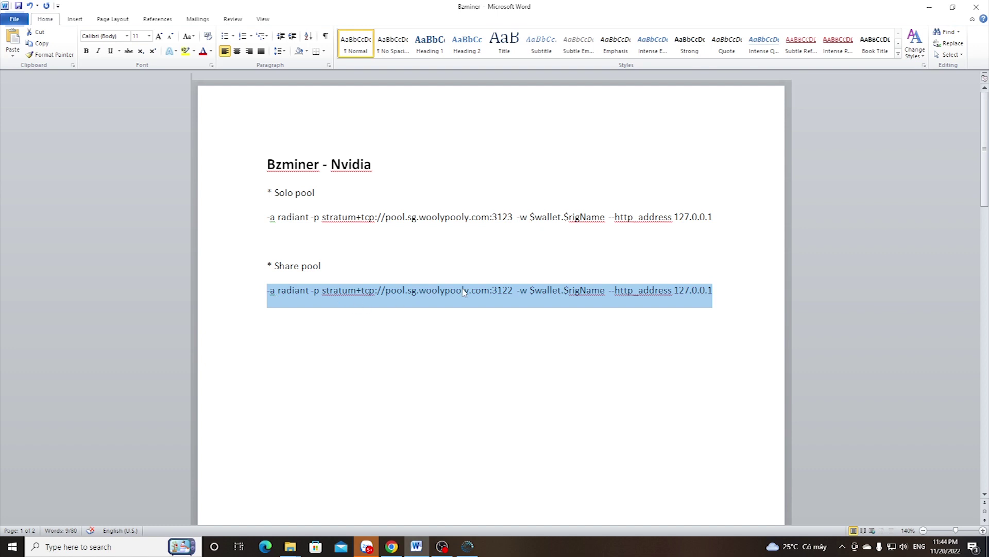
pyautogui.rightClick(464, 292)
pyautogui.click(489, 311)
# Paste the Share pool command into the browser form's miner options and create the Radiant group config
pyautogui.click(391, 547)
pyautogui.click(264, 344)
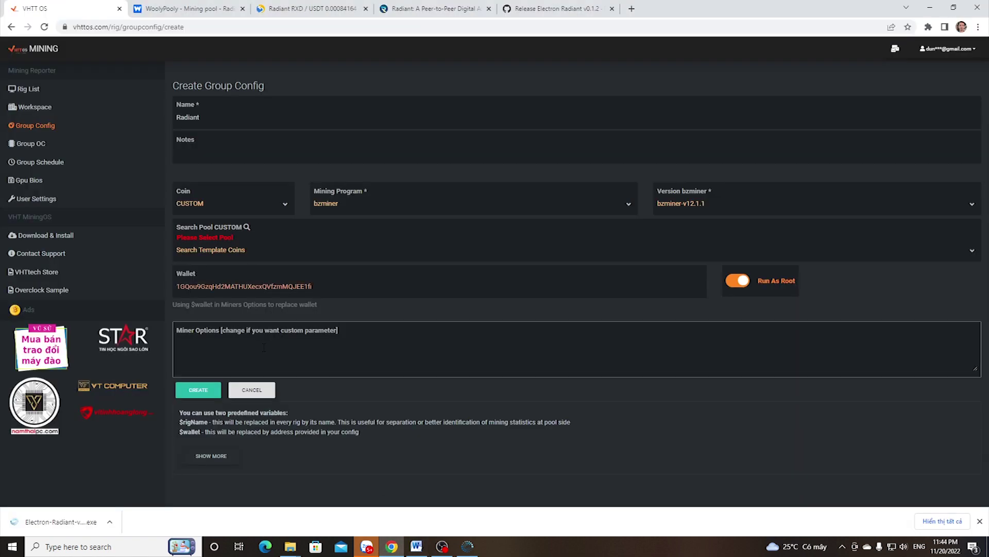
pyautogui.rightClick(180, 343)
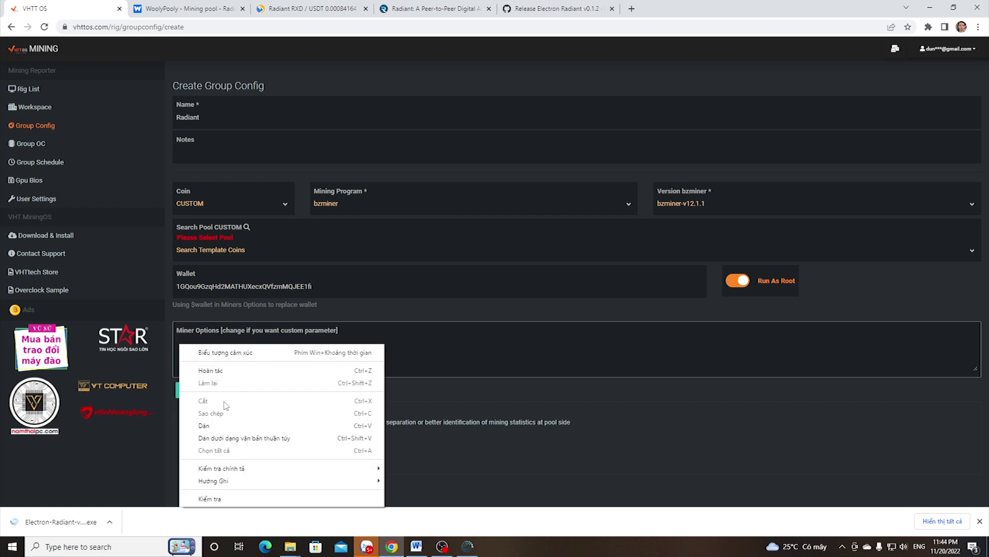
pyautogui.click(212, 425)
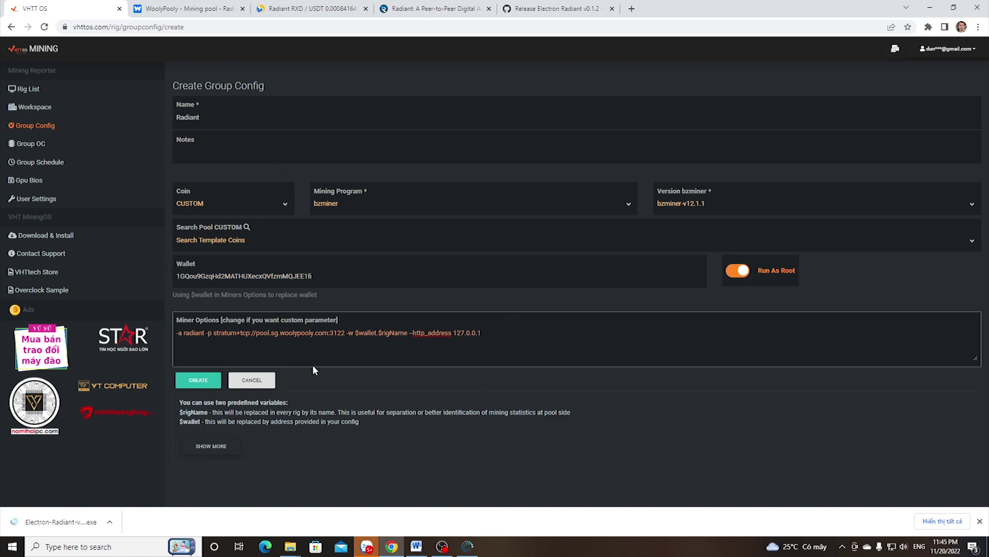
pyautogui.click(195, 384)
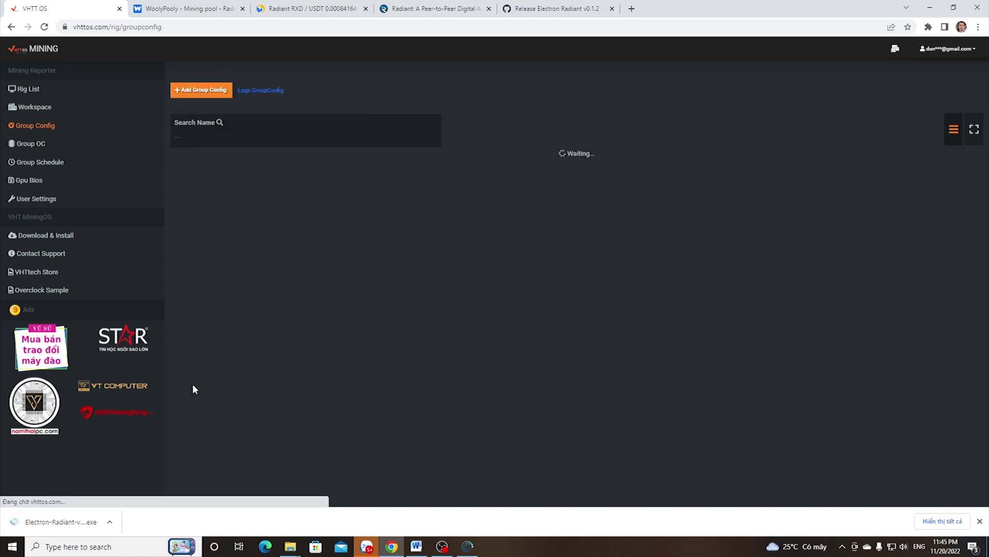
# Compare the wallet and miner options of the Radiant entry with the default radiant config, and return to the rig list
pyautogui.scroll(-10, 230, 370)
pyautogui.scroll(-10, 230, 370)
pyautogui.scroll(-1, 230, 362)
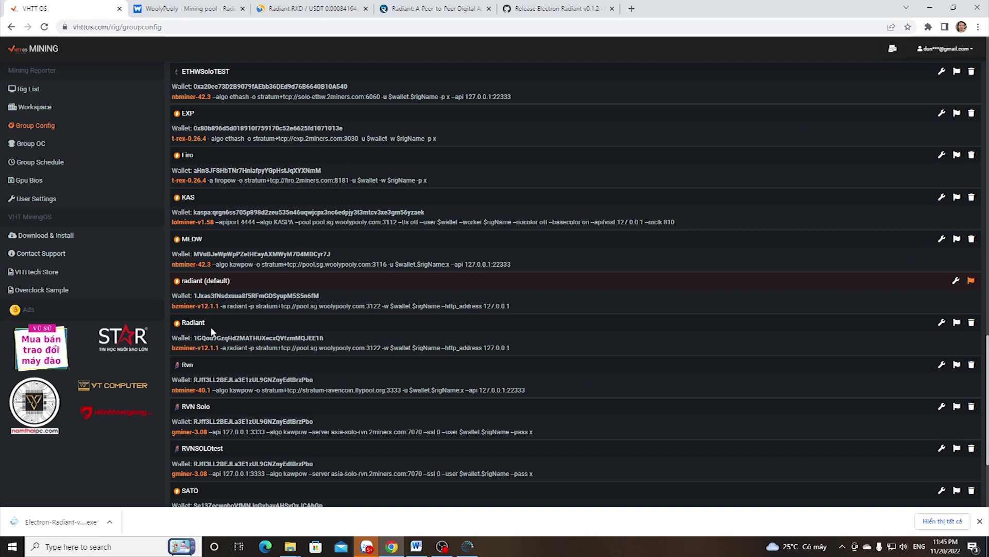
pyautogui.moveTo(328, 338); pyautogui.dragTo(182, 338)
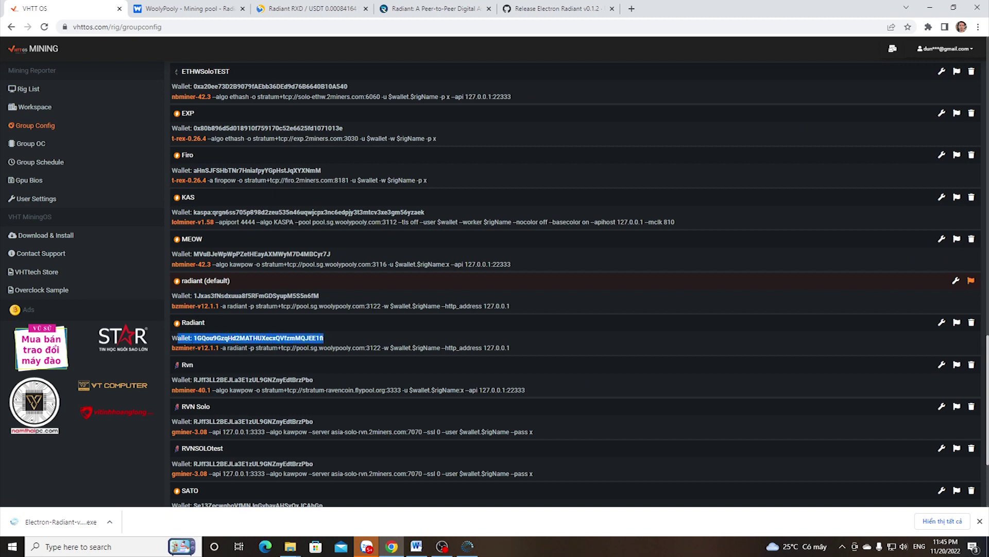
pyautogui.moveTo(521, 304); pyautogui.dragTo(174, 294)
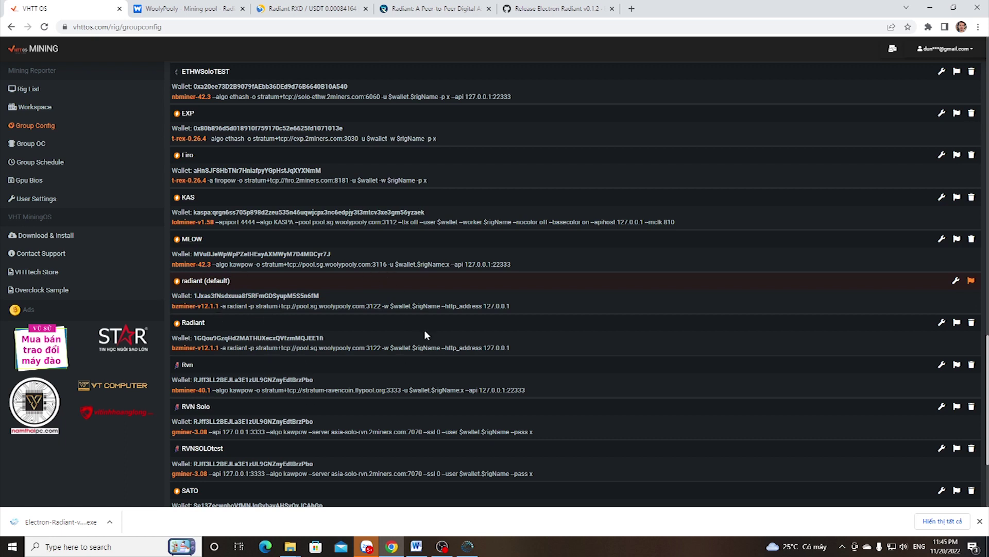
pyautogui.click(31, 92)
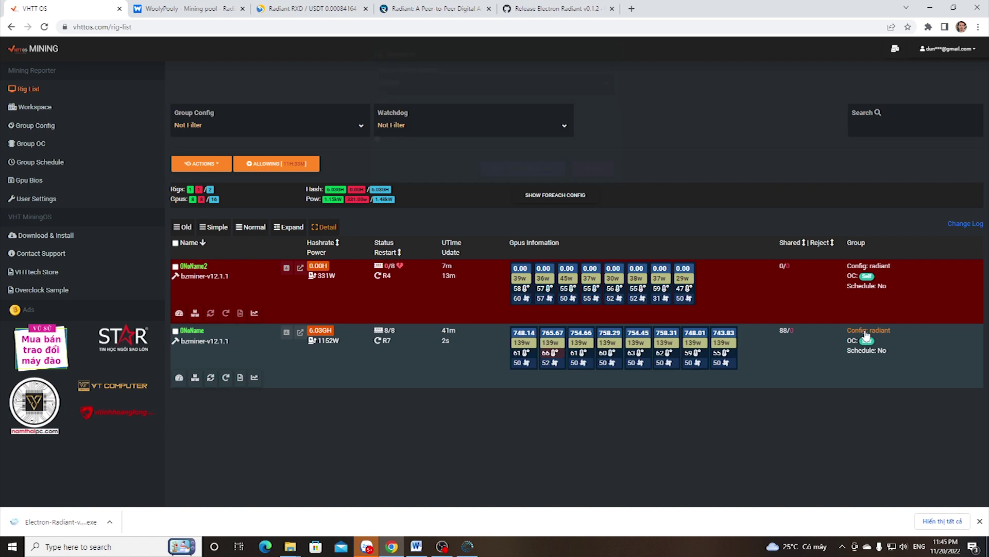
pyautogui.click(863, 331)
pyautogui.click(412, 131)
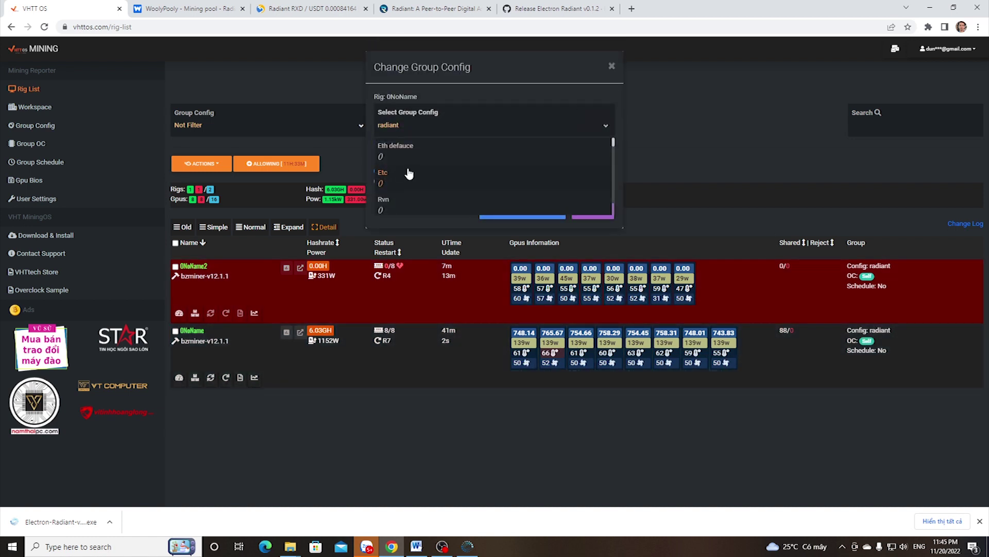
pyautogui.write('Ra')
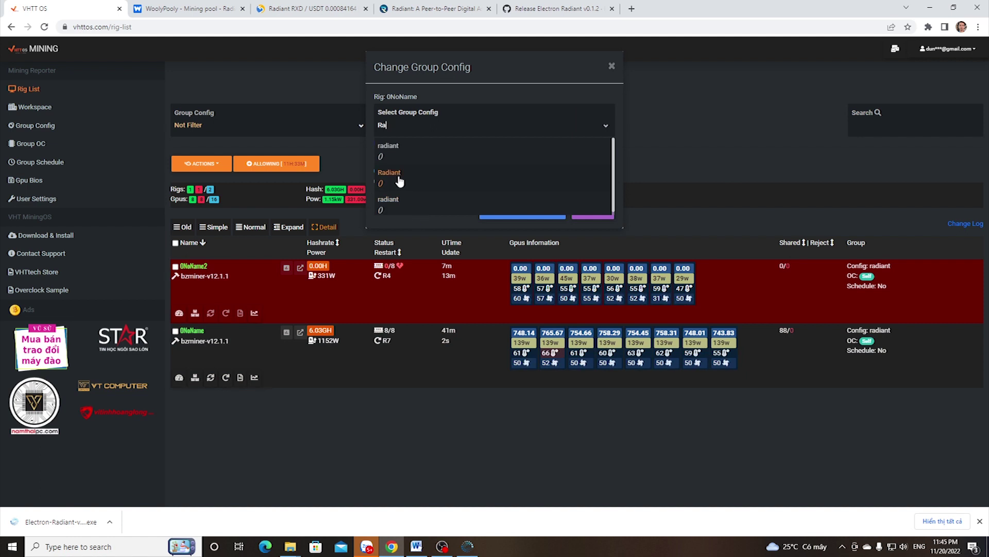
pyautogui.click(400, 181)
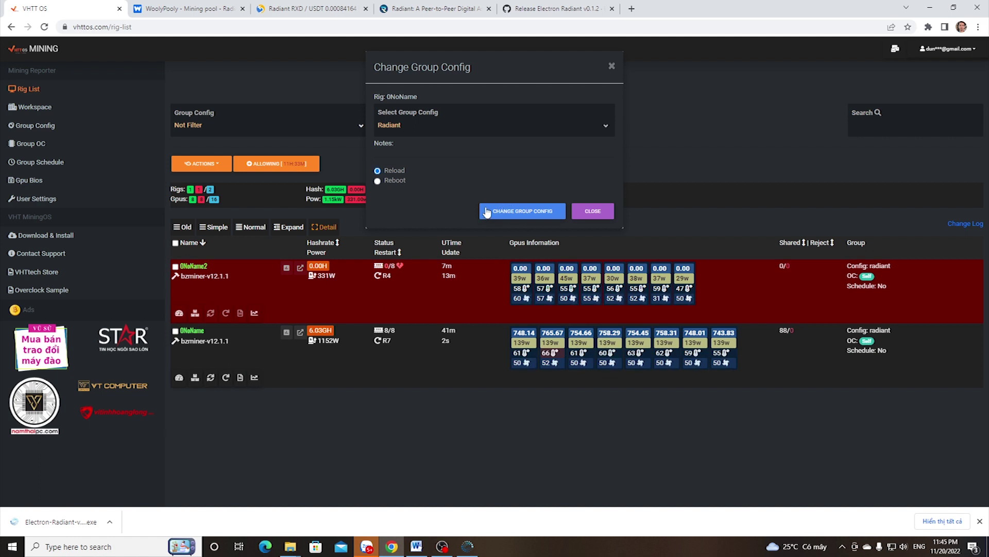
pyautogui.click(611, 66)
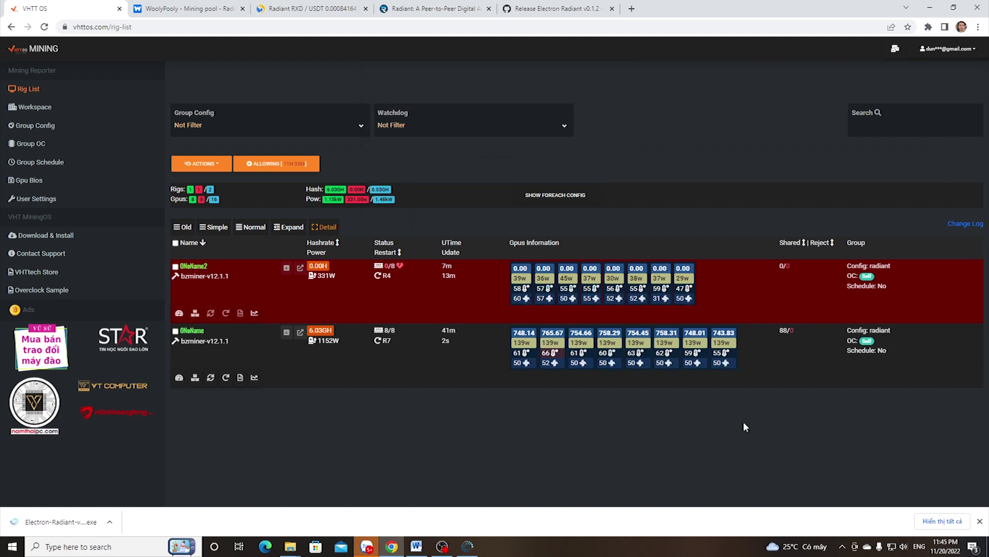
# Inspect the overclock settings of rig 0NoName, including the core value for all GPUs, and its system status
pyautogui.click(286, 332)
pyautogui.click(451, 97)
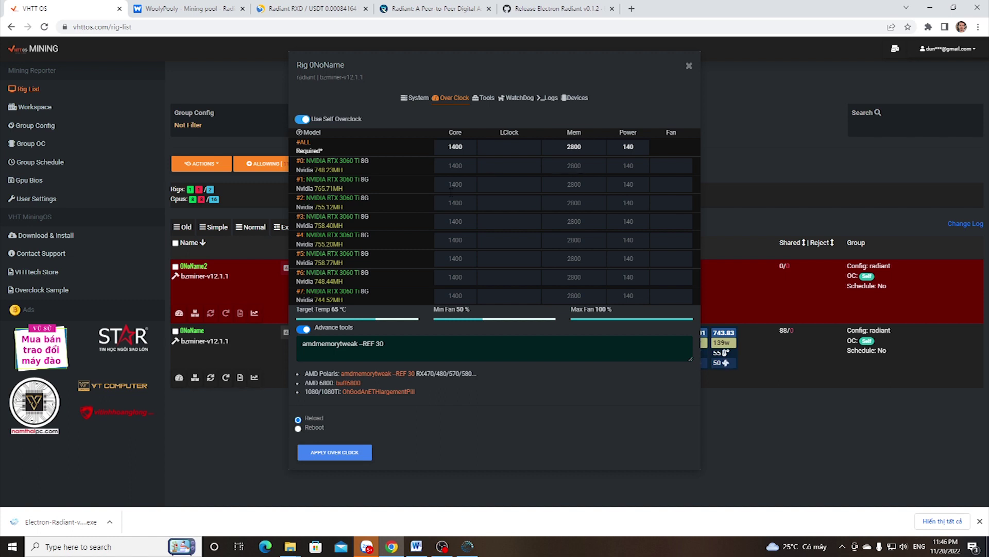
pyautogui.doubleClick(455, 147)
pyautogui.click(597, 143)
pyautogui.click(417, 99)
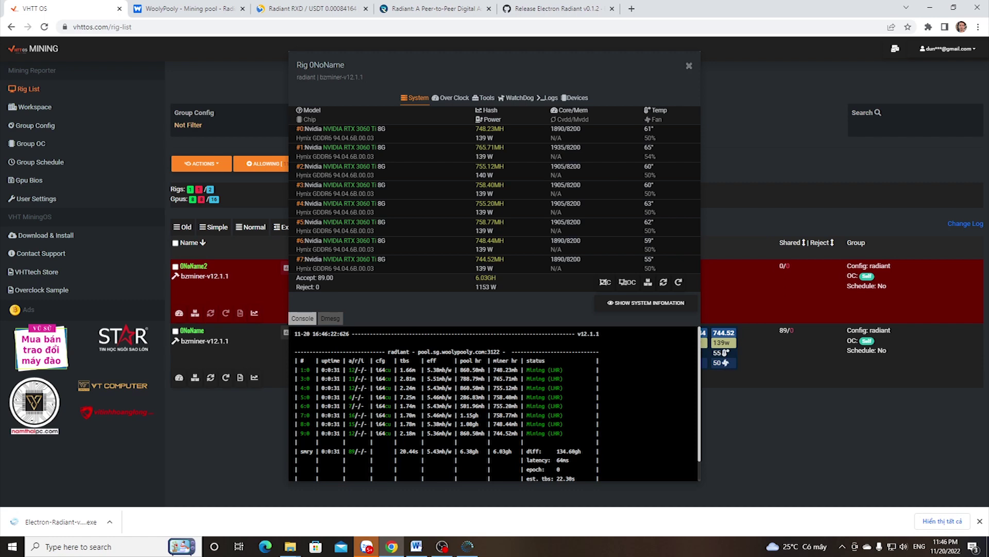
# Switch to Word and examine the pool host and port in the Share pool command line
pyautogui.click(416, 546)
pyautogui.click(440, 290)
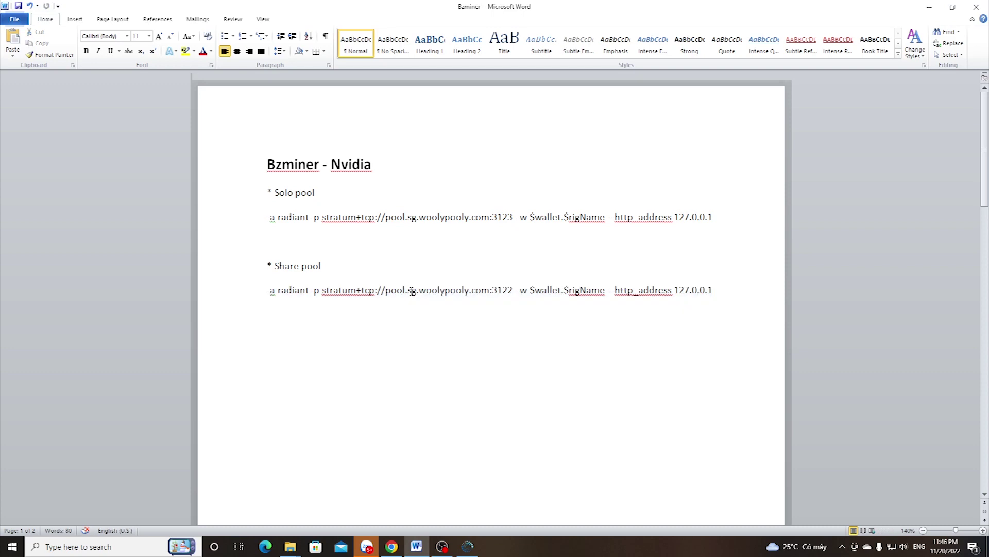
pyautogui.moveTo(425, 289); pyautogui.dragTo(515, 291)
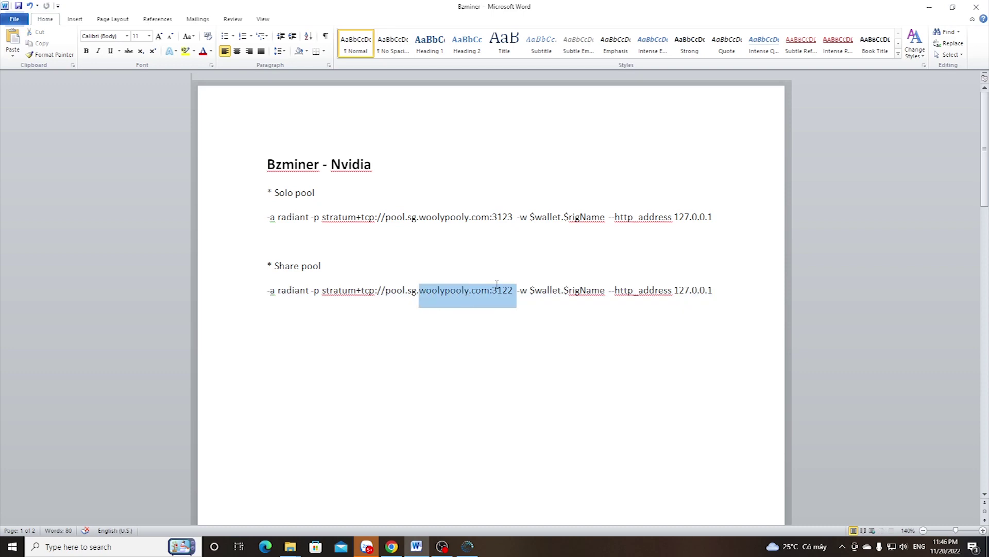
pyautogui.click(449, 390)
# Return to Chrome, search for woolypooly in a new tab and open the WolyPooly mining pool homepage
pyautogui.click(398, 547)
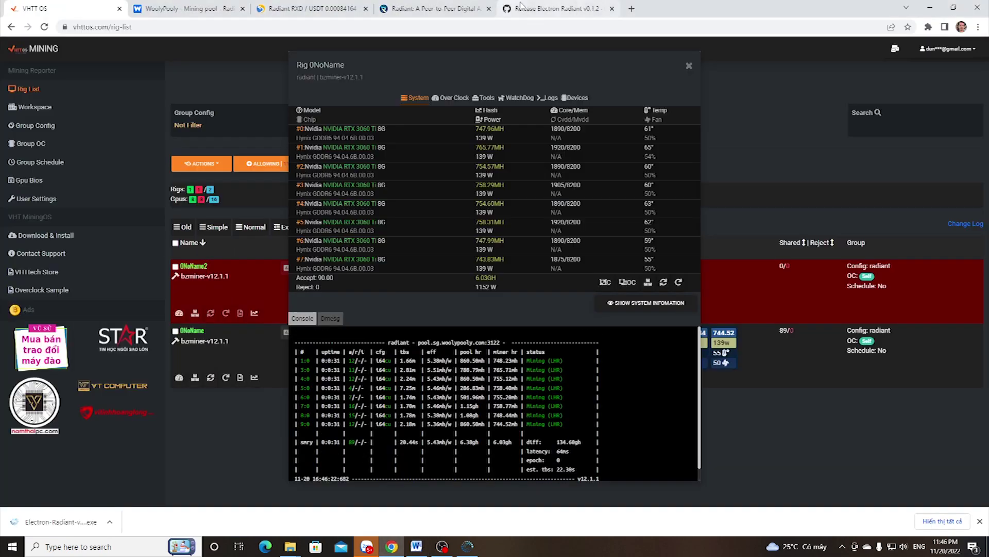
pyautogui.click(631, 8)
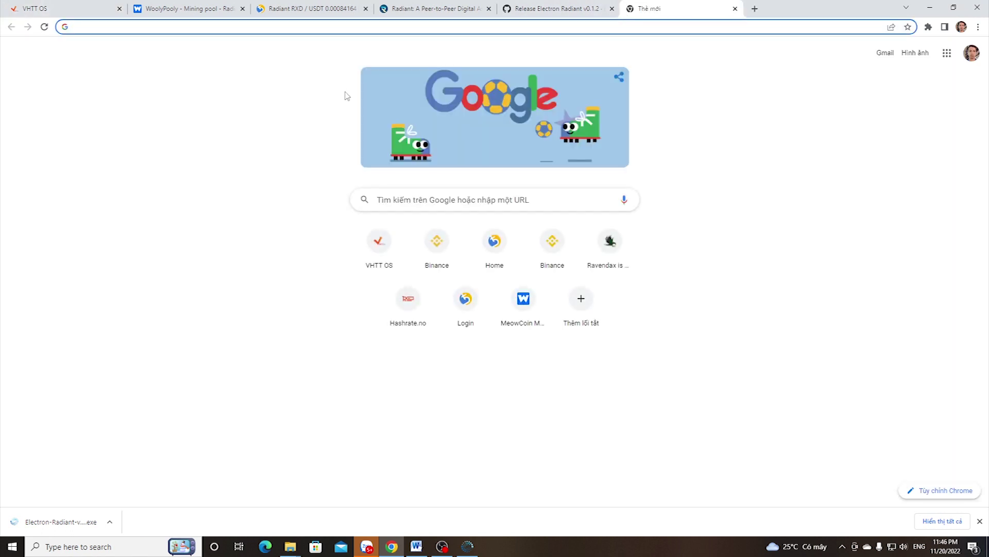
pyautogui.write('w')
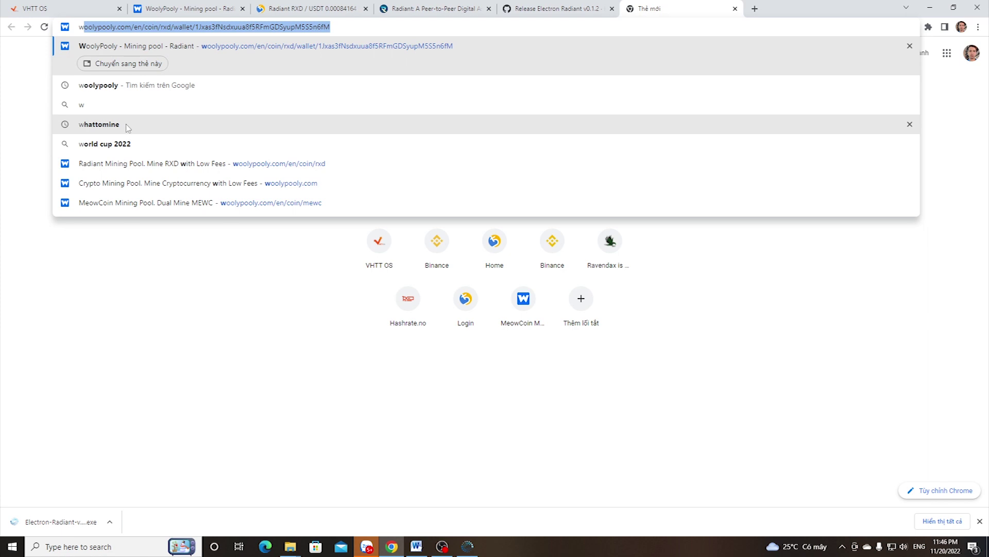
pyautogui.click(118, 89)
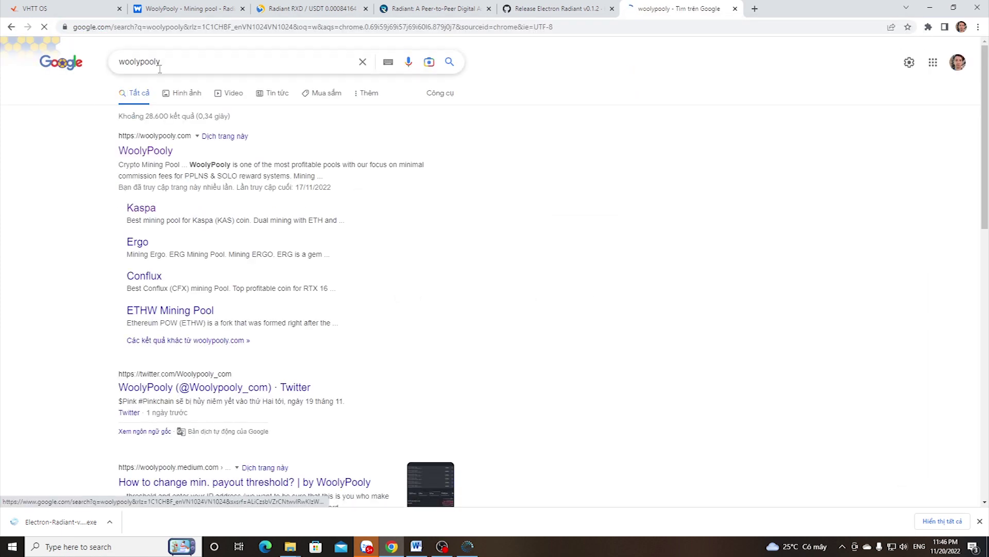
pyautogui.click(147, 158)
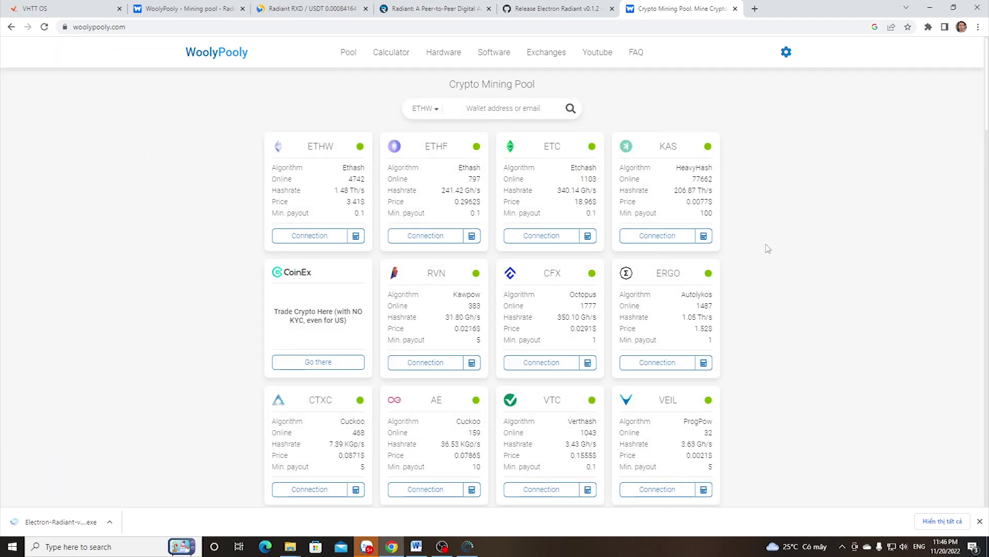
# Open the RXD coin page of the WoolyPooly pool and look up the mining statistics for the Radiant wallet address
pyautogui.scroll(-10, 768, 250)
pyautogui.scroll(3, 771, 254)
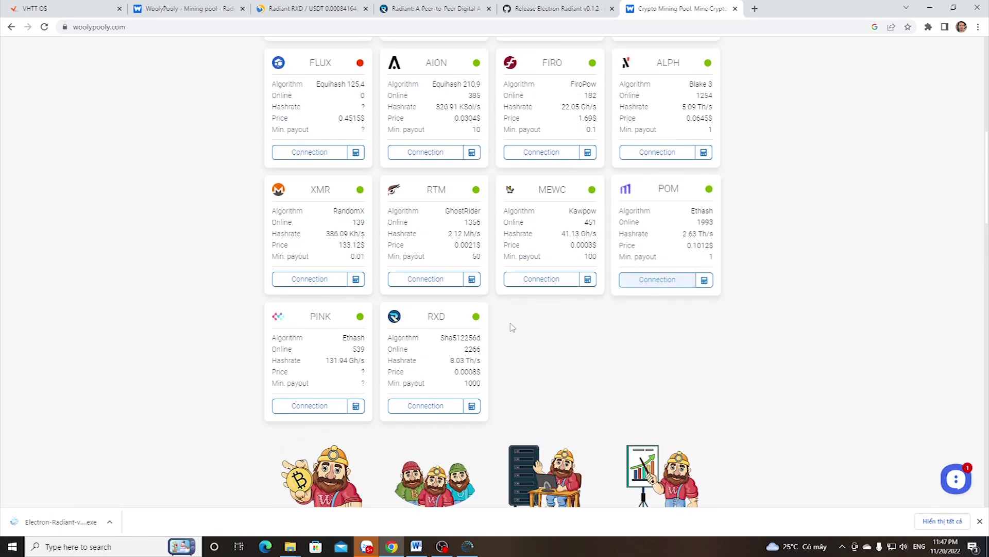
pyautogui.click(453, 349)
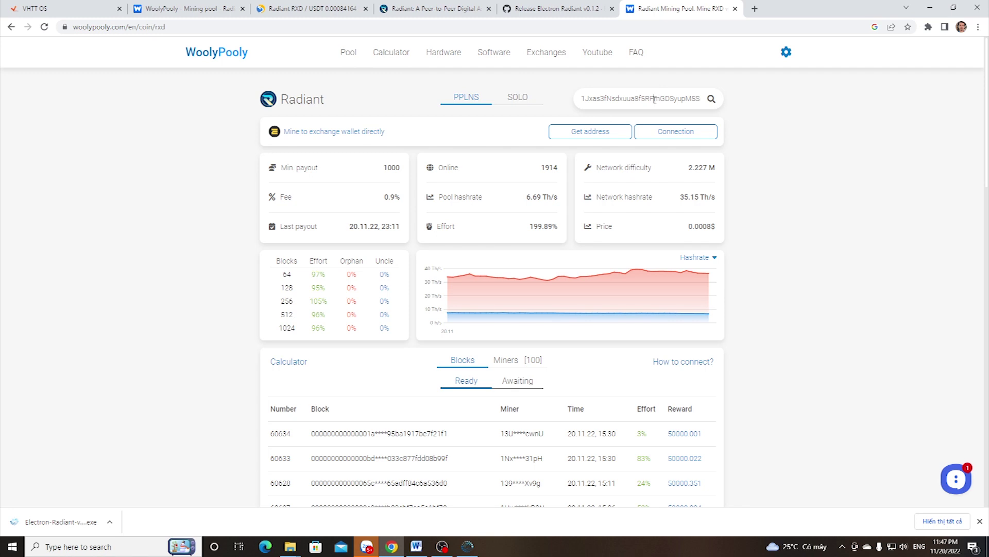
pyautogui.click(712, 100)
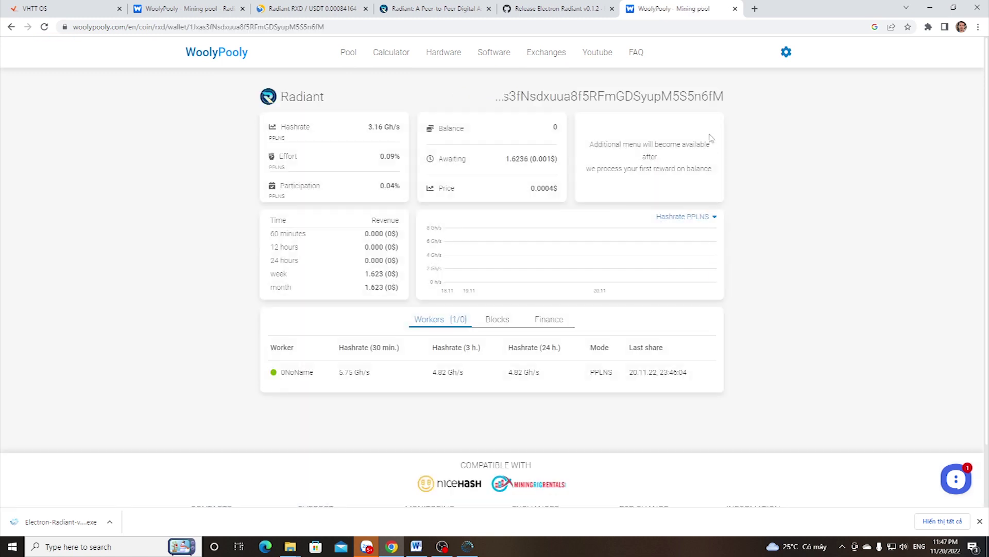
# Examine the wallet's hashrate, effort, participation, balance with its minimum payout, and the revenue table on the Radiant dashboard
pyautogui.scroll(-2, 554, 191)
pyautogui.scroll(2, 559, 221)
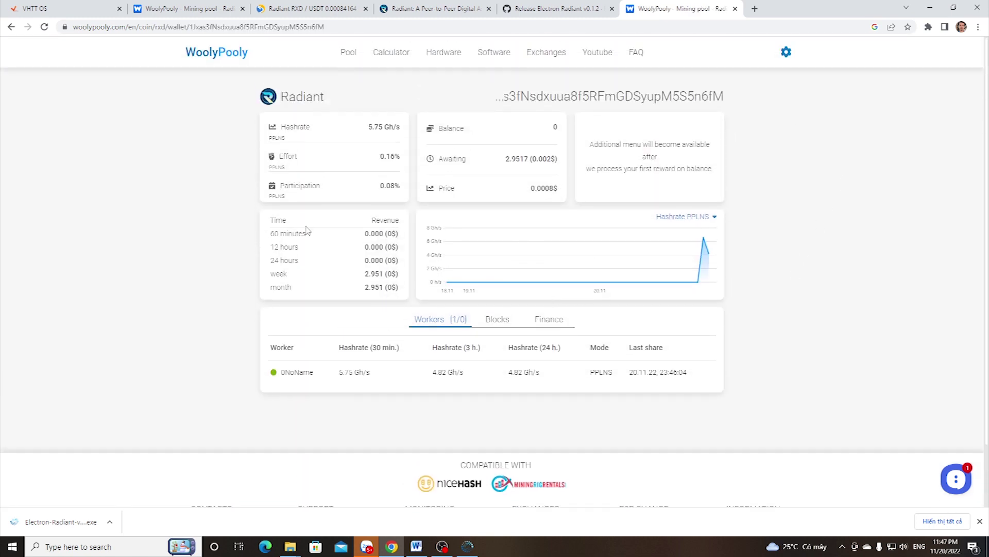
pyautogui.moveTo(352, 126); pyautogui.dragTo(408, 131)
pyautogui.click(380, 189)
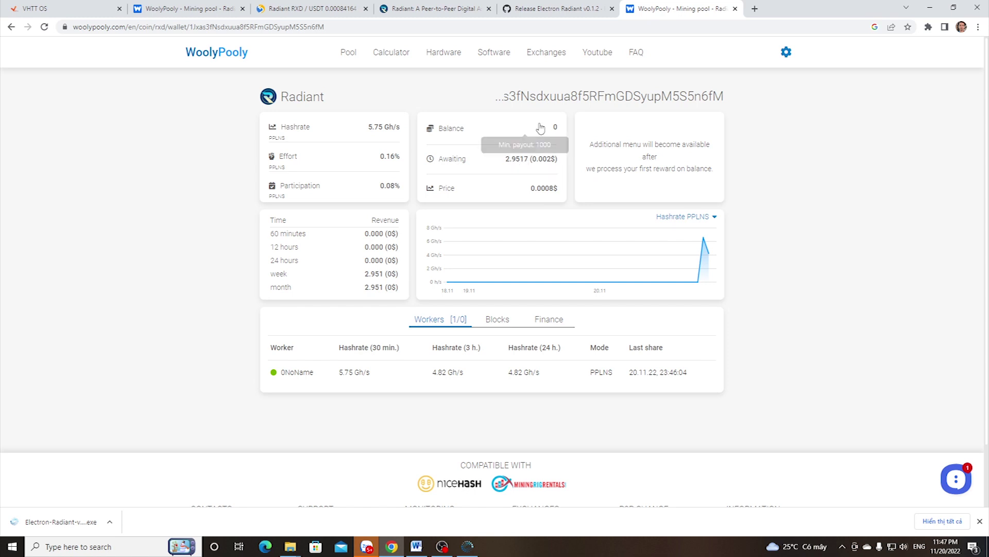
pyautogui.moveTo(550, 137)
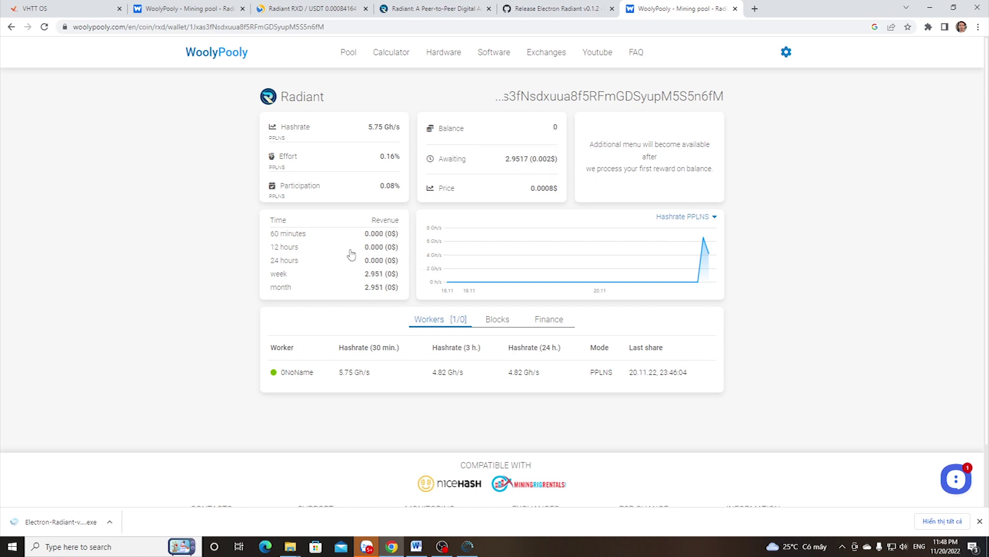
pyautogui.moveTo(339, 245)
# Compare the worker name in the pool's worker list with the rig name in VHTT OS, and return to the WoolyPooly wallet dashboard
pyautogui.moveTo(313, 375); pyautogui.dragTo(281, 372)
pyautogui.click(77, 8)
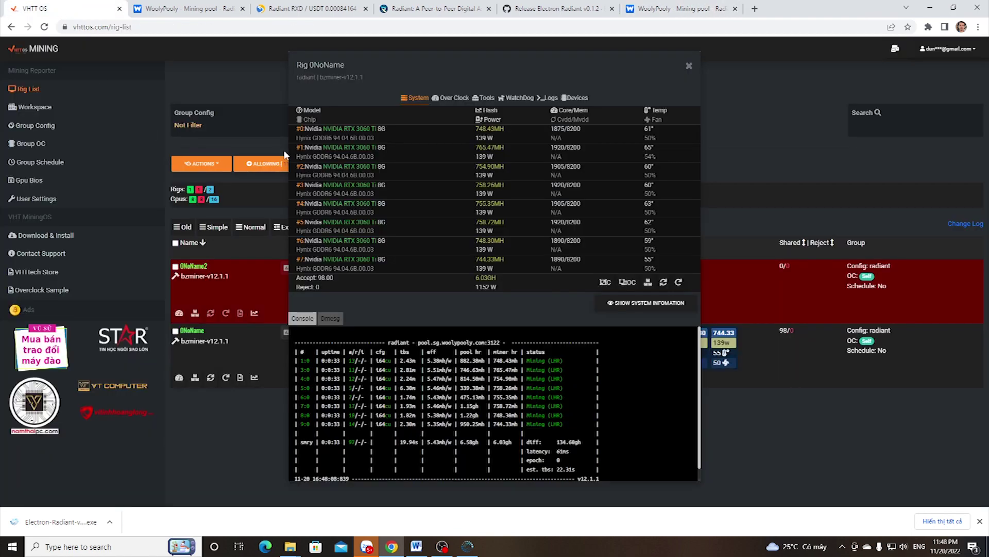
pyautogui.moveTo(308, 64); pyautogui.dragTo(344, 64)
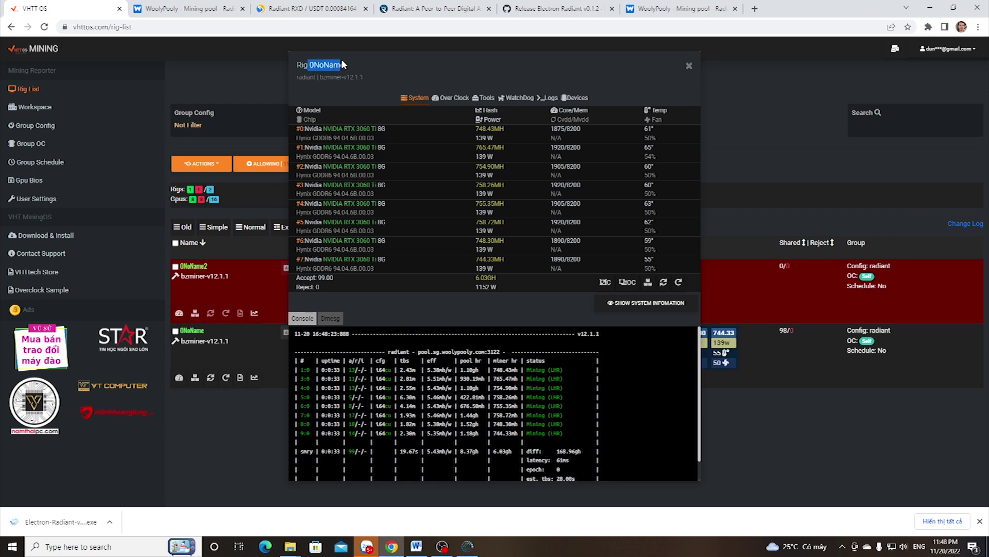
pyautogui.click(598, 163)
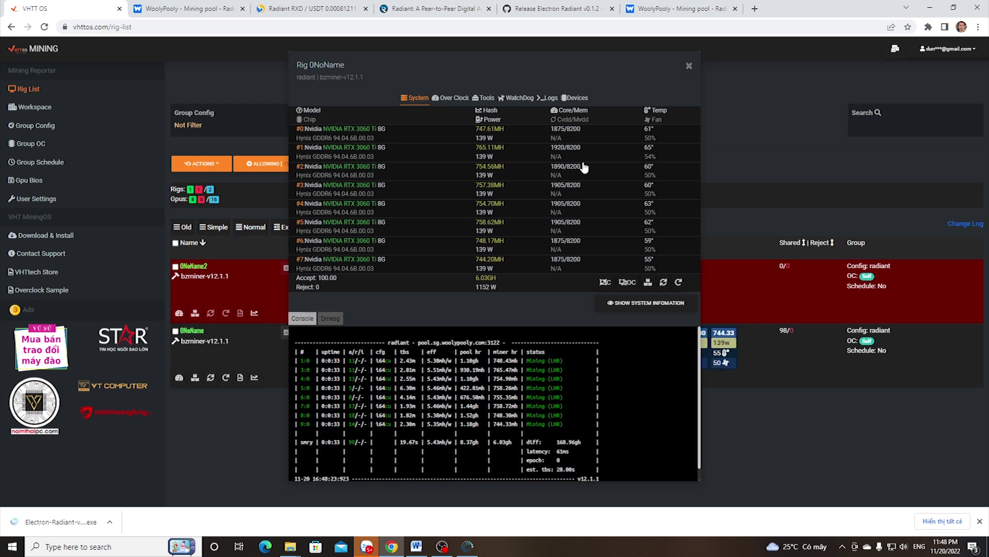
pyautogui.click(664, 10)
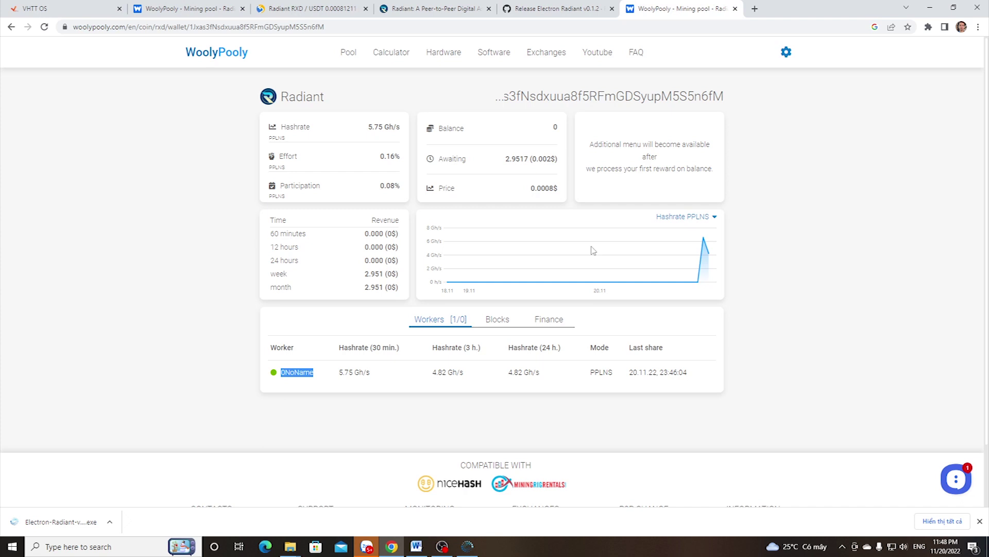